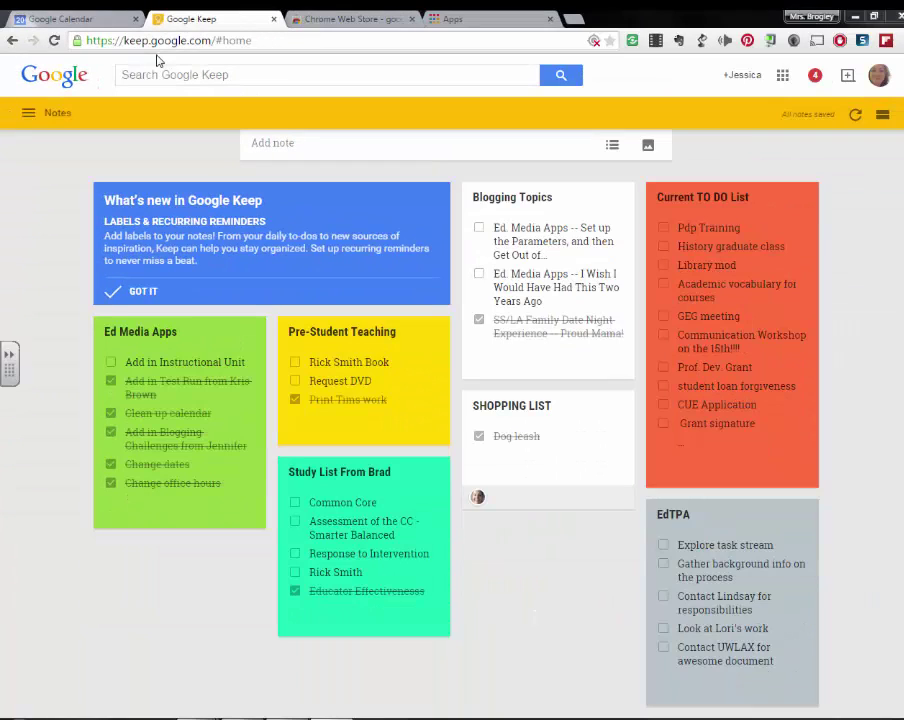
- Switch to the Web Store tab, then open Chrome's Apps page listing Google Keep, Gmail, Docs and Drive
left_click(372, 17)
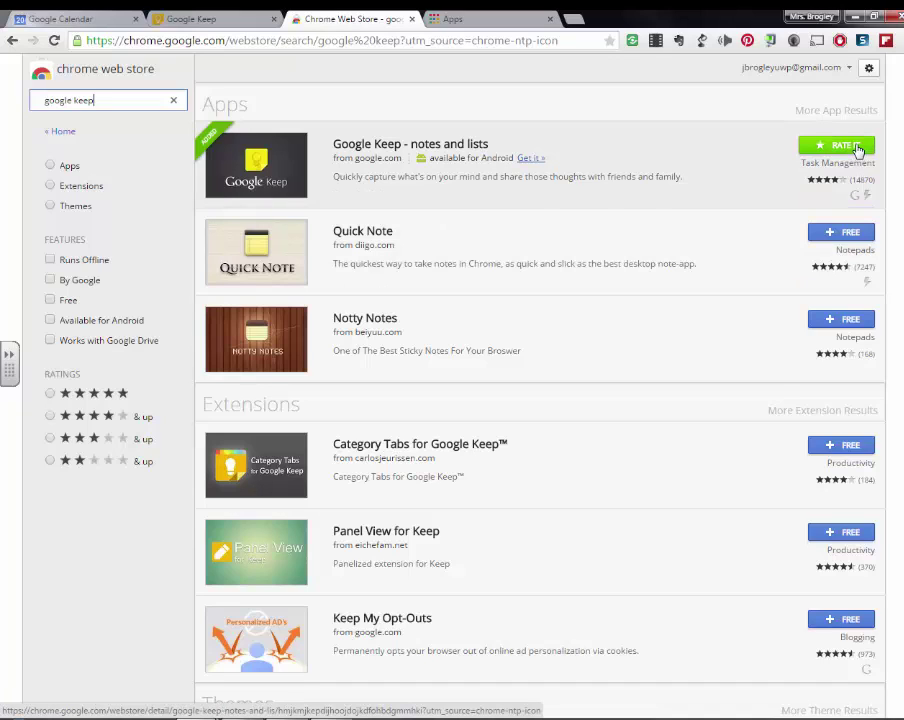
left_click(467, 19)
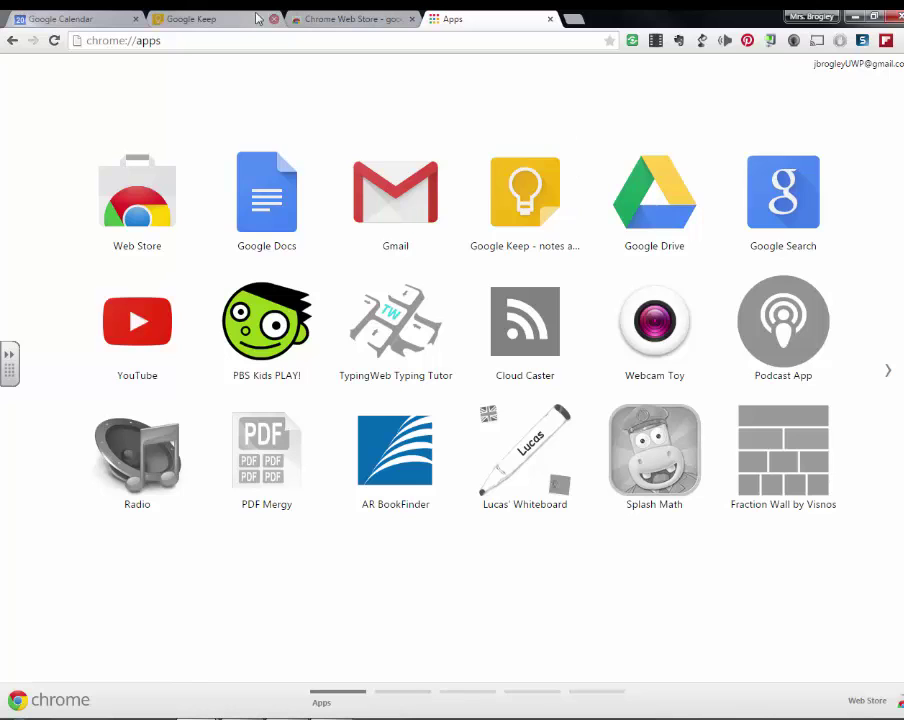
- Return to the Google Keep tab with its board of color-coded notes
left_click(192, 17)
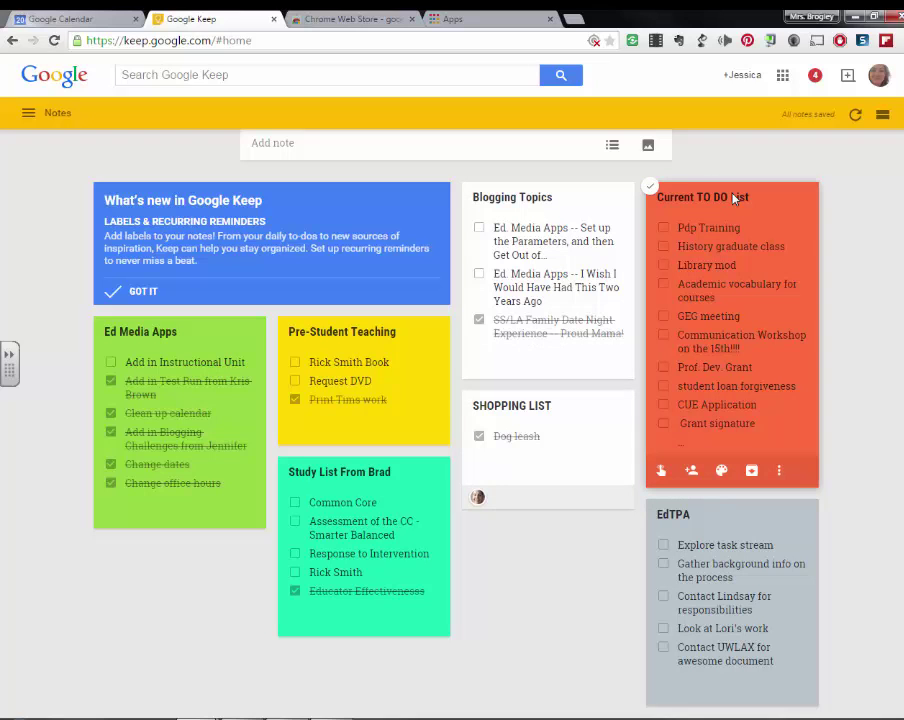
- Move the Current TO DO List card to the left column and open it to review its checklist
left_click_drag(764, 217, 205, 361)
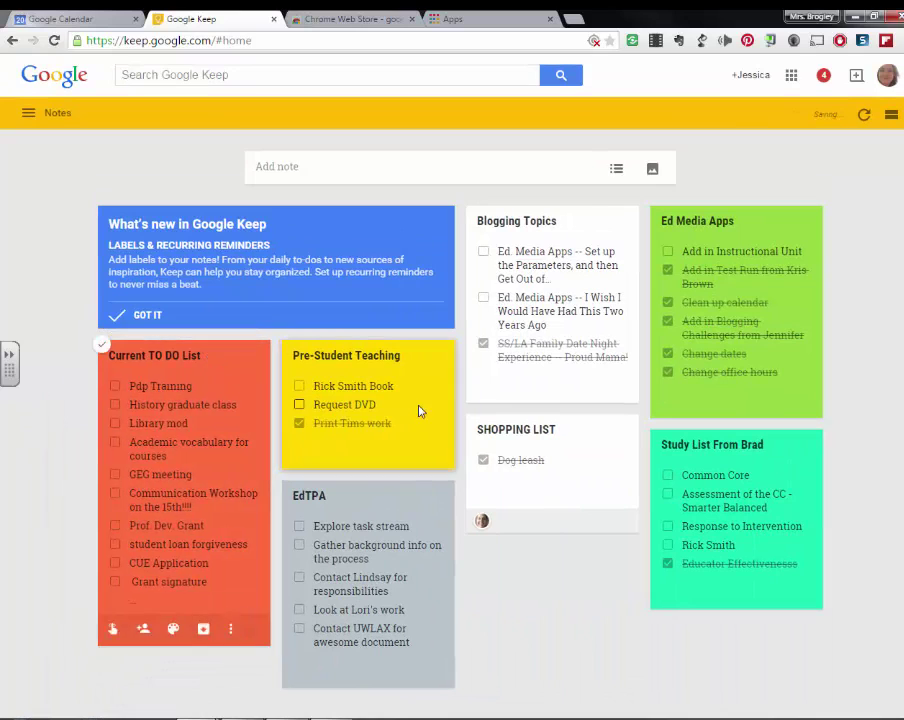
left_click(240, 357)
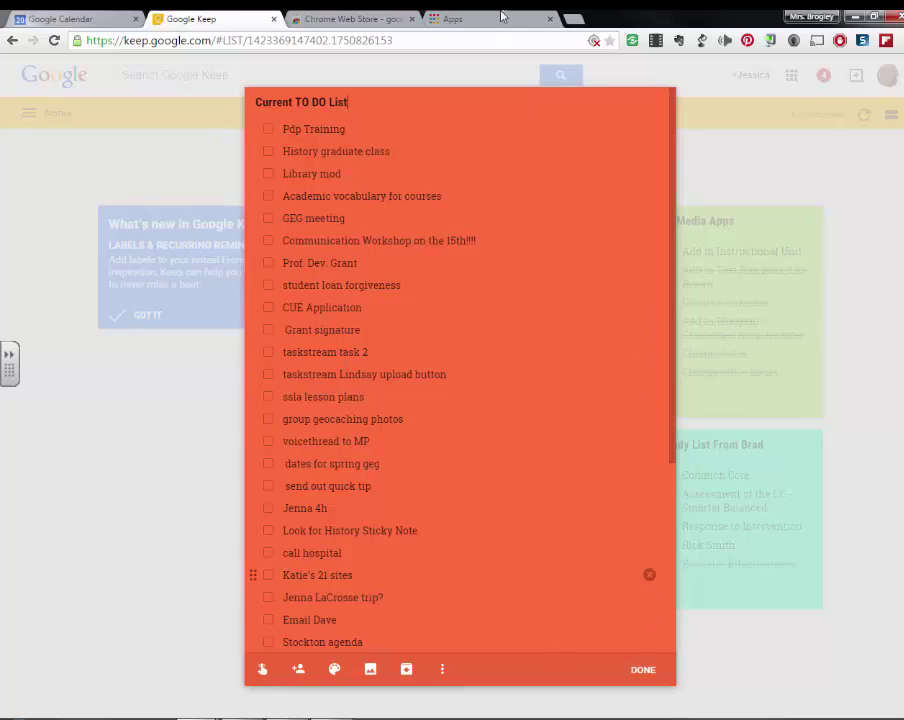
scroll(416, 430, "down", 3)
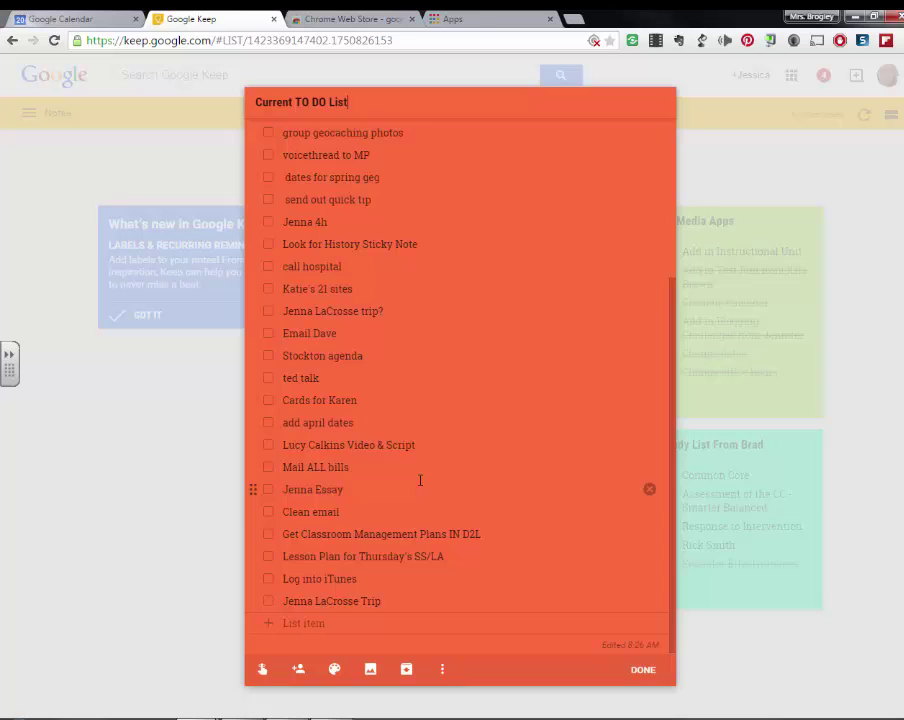
scroll(421, 477, "up", 3)
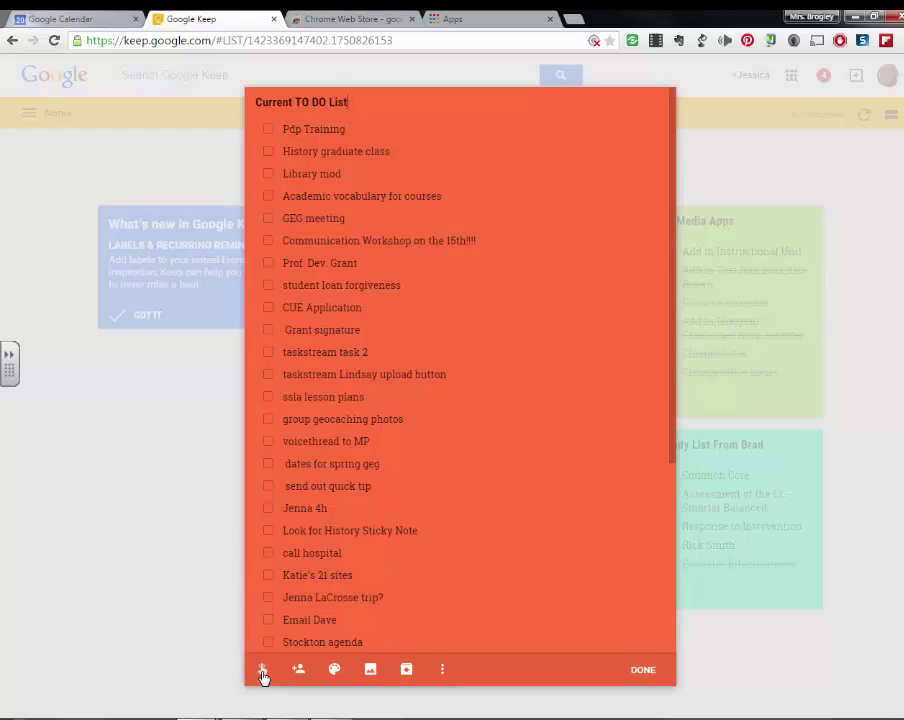
- Close the Current TO DO List note without setting any reminder
left_click(263, 670)
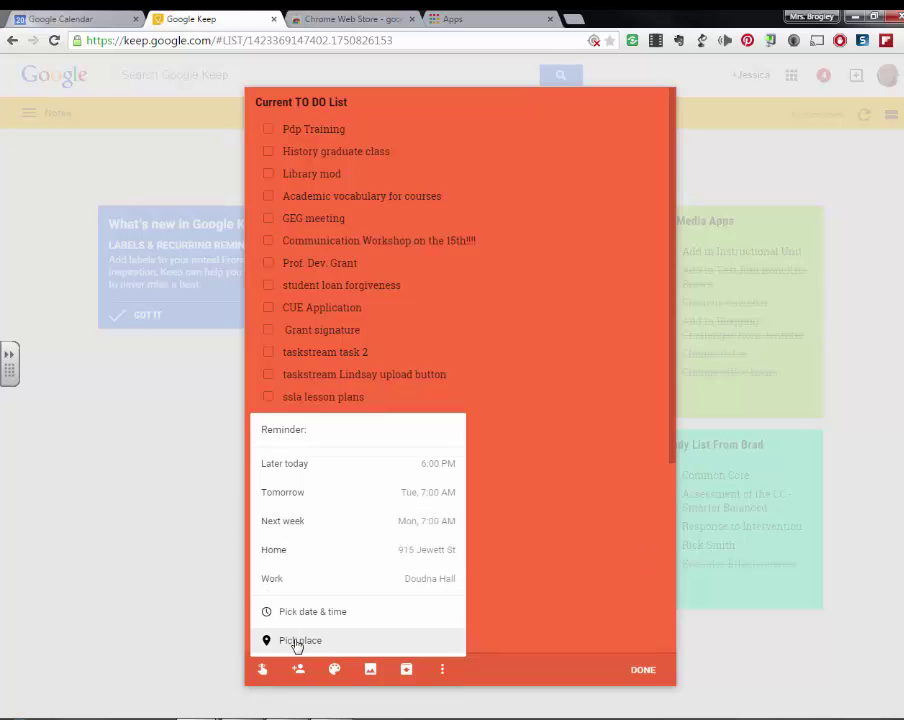
left_click(636, 670)
left_click(638, 670)
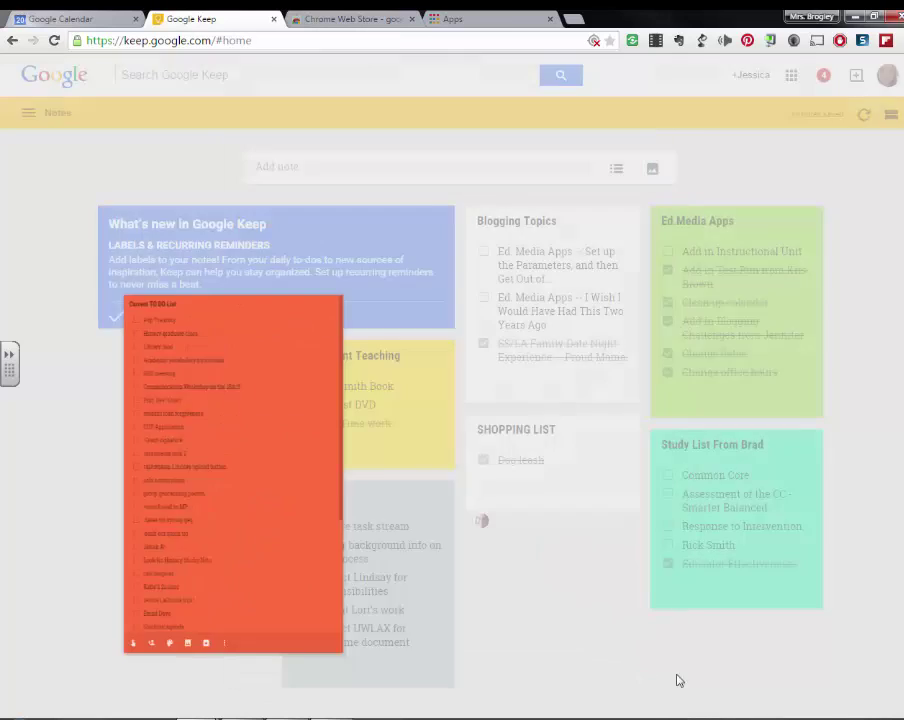
- Give the SHOPPING LIST note a location reminder at Walmart Supercenter
left_click(580, 432)
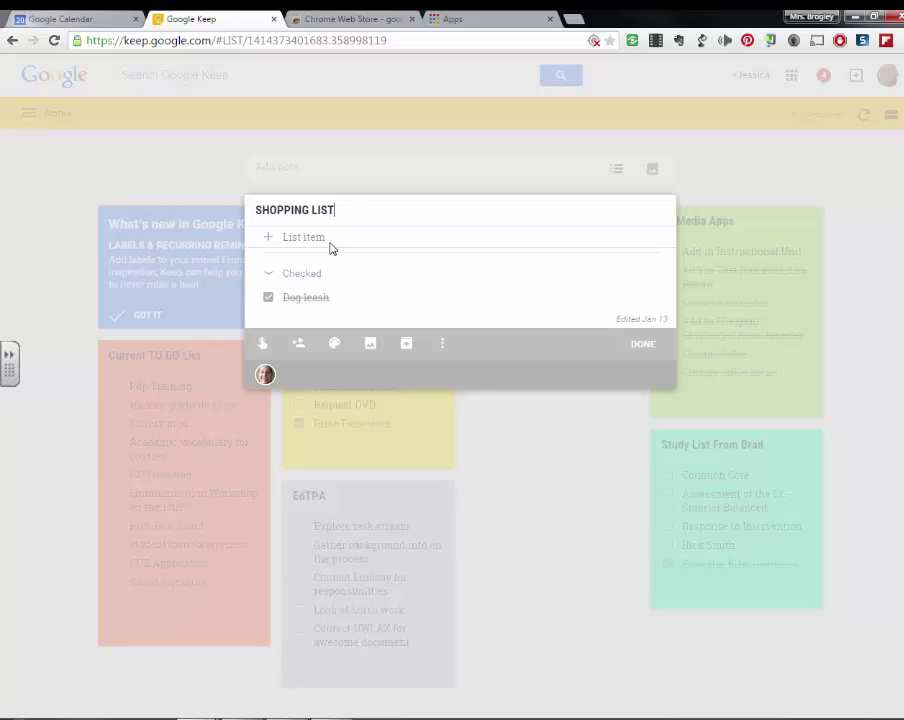
left_click(261, 346)
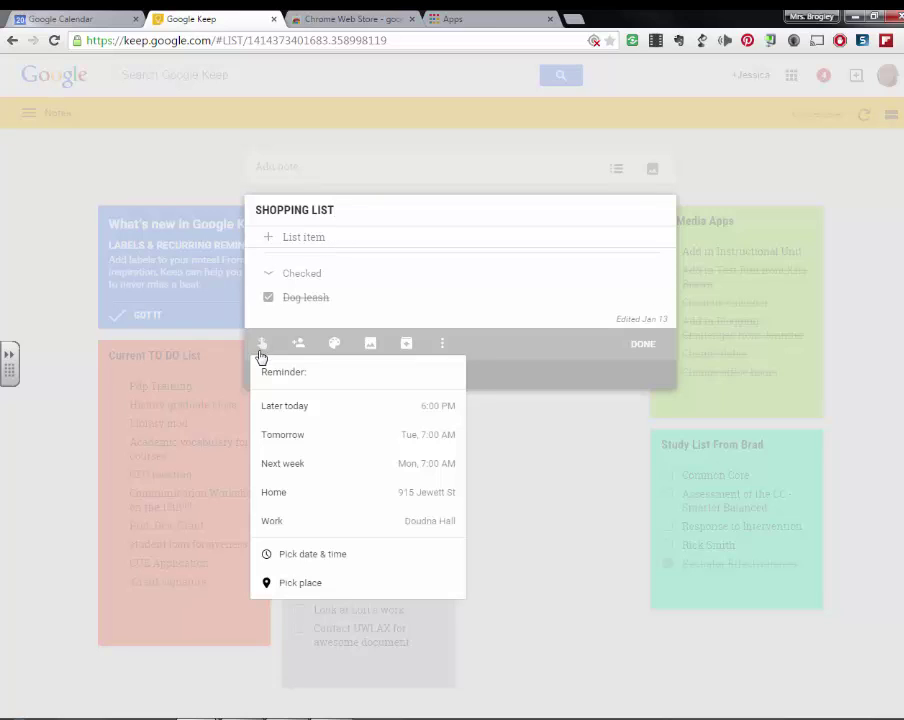
left_click(298, 585)
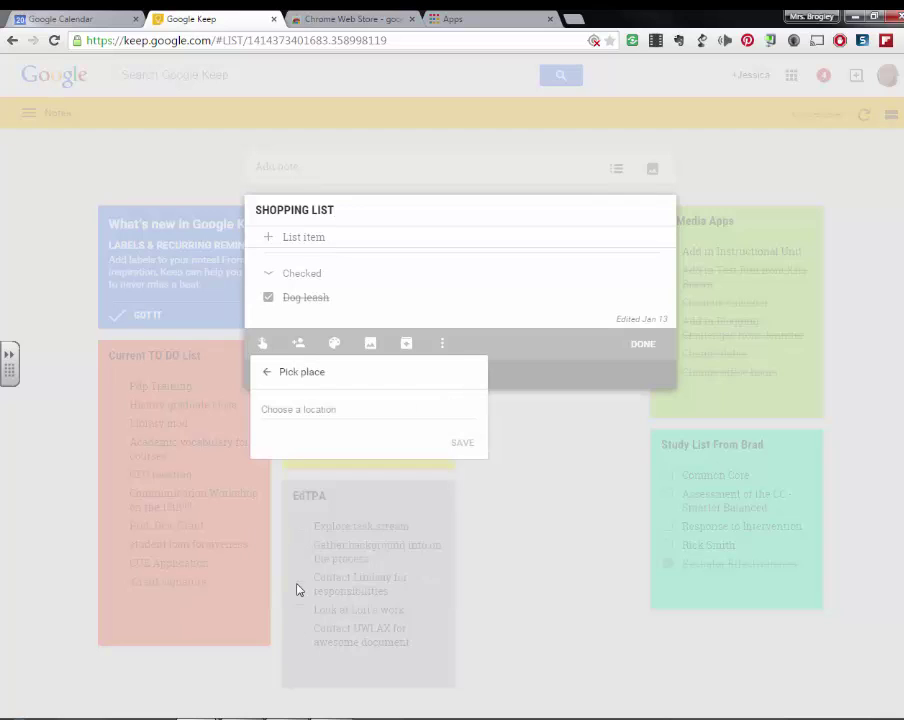
left_click(308, 410)
type("Walmar")
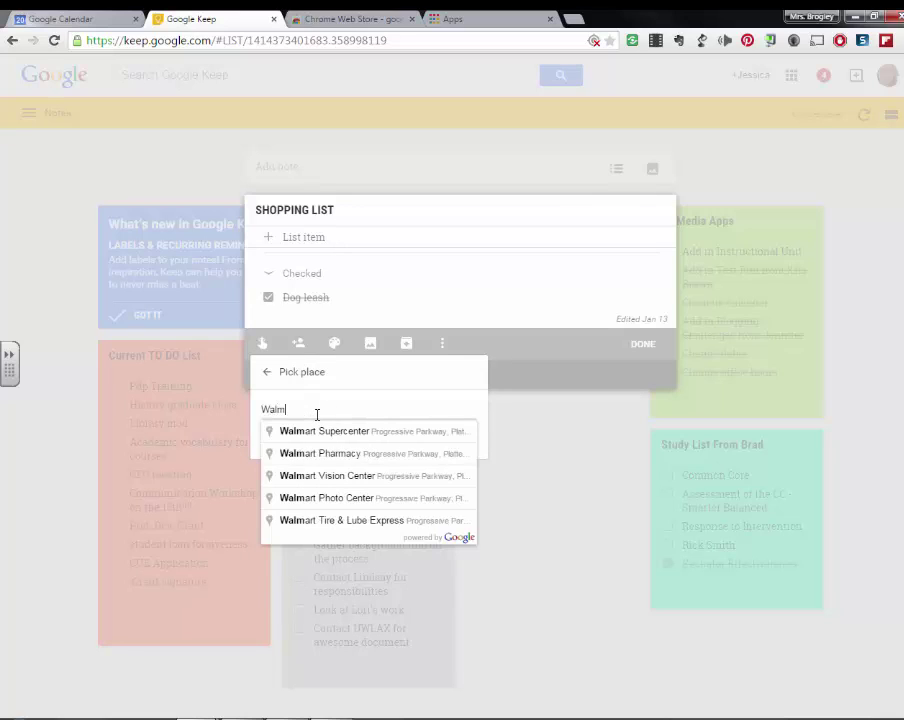
left_click(320, 431)
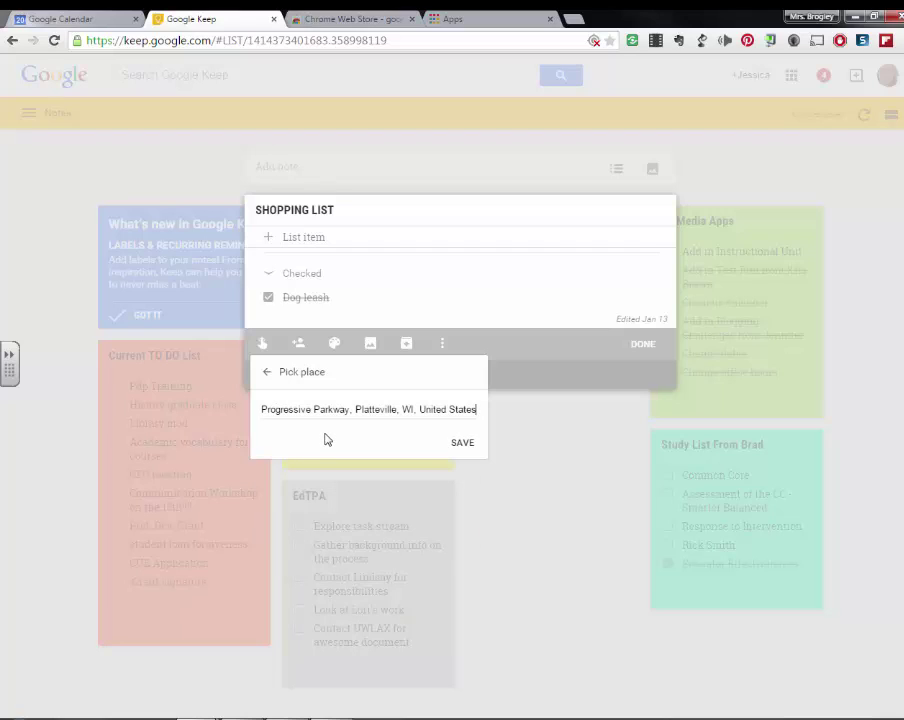
left_click(463, 442)
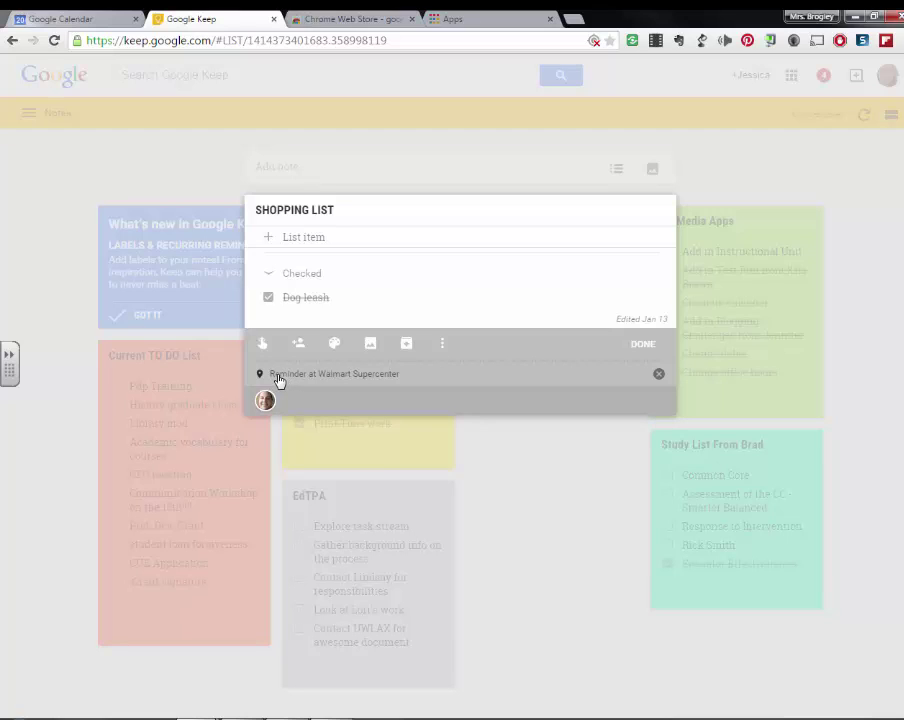
left_click(263, 345)
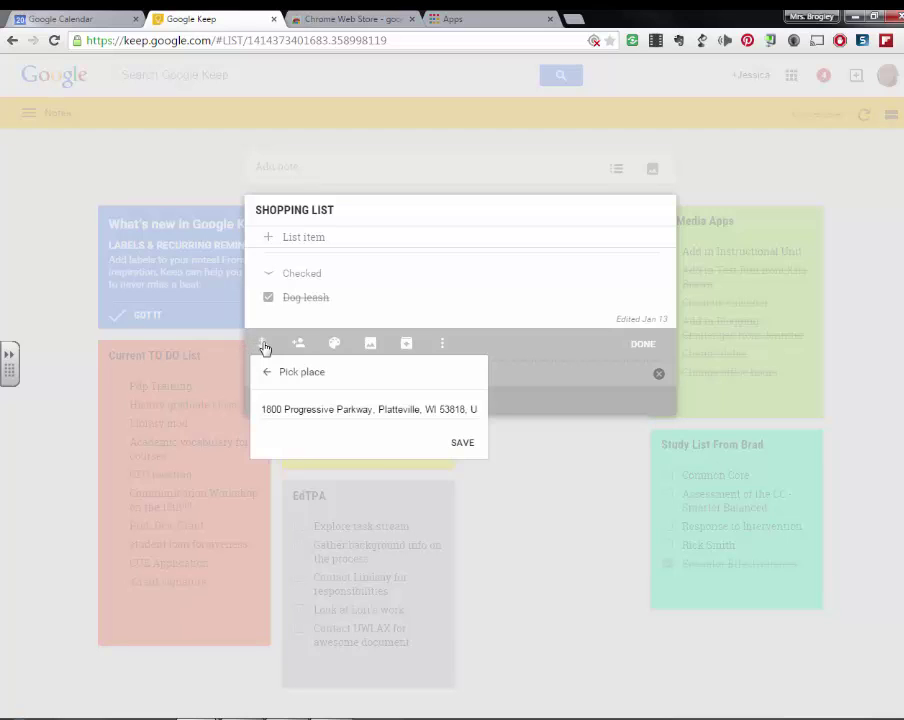
left_click(296, 409)
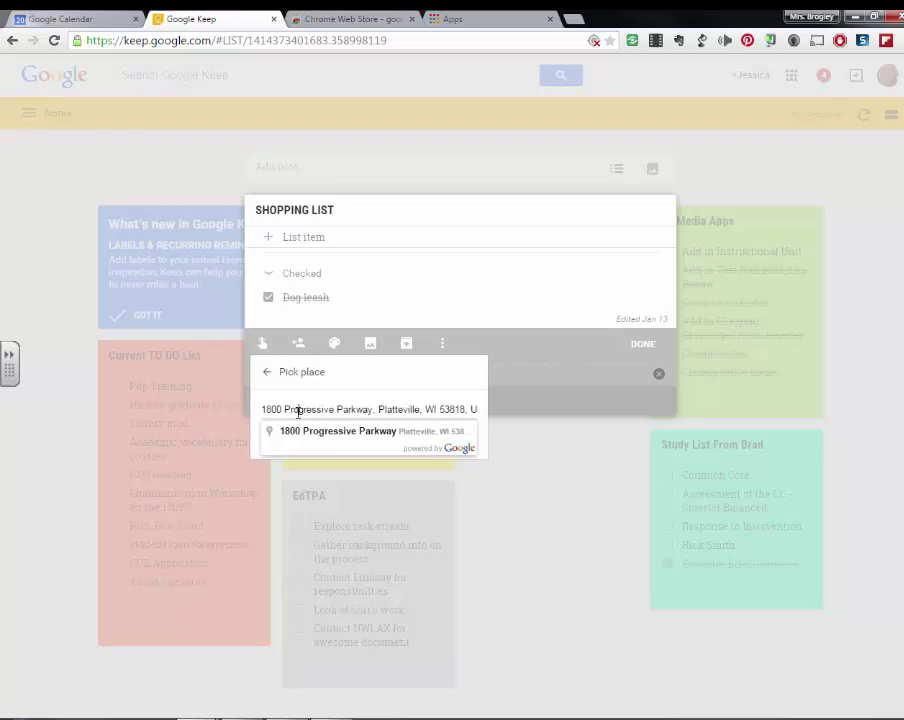
left_click(474, 437)
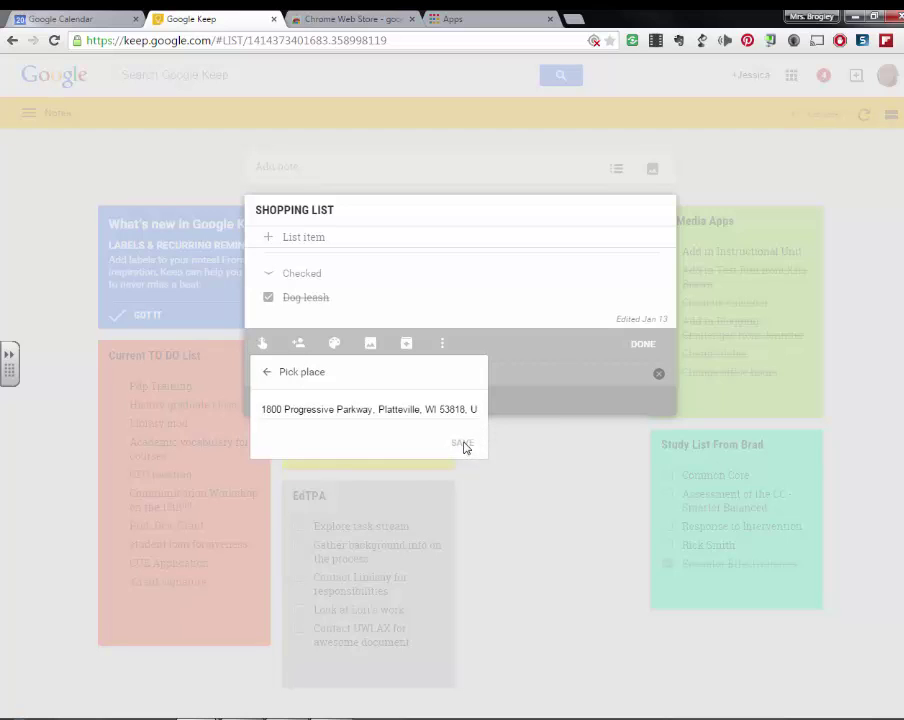
left_click(464, 445)
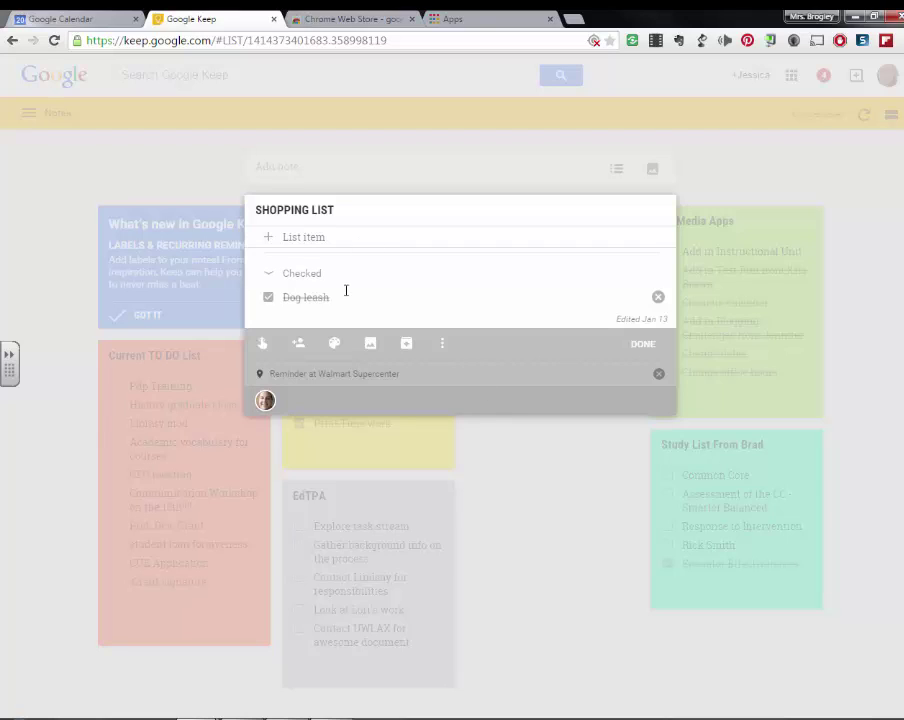
left_click(300, 346)
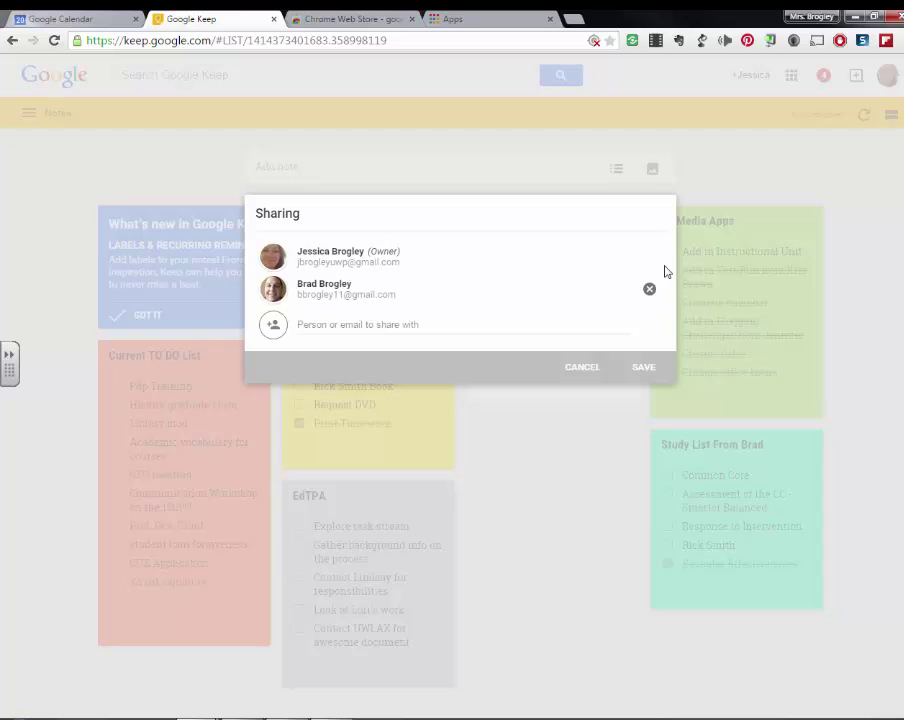
left_click(646, 368)
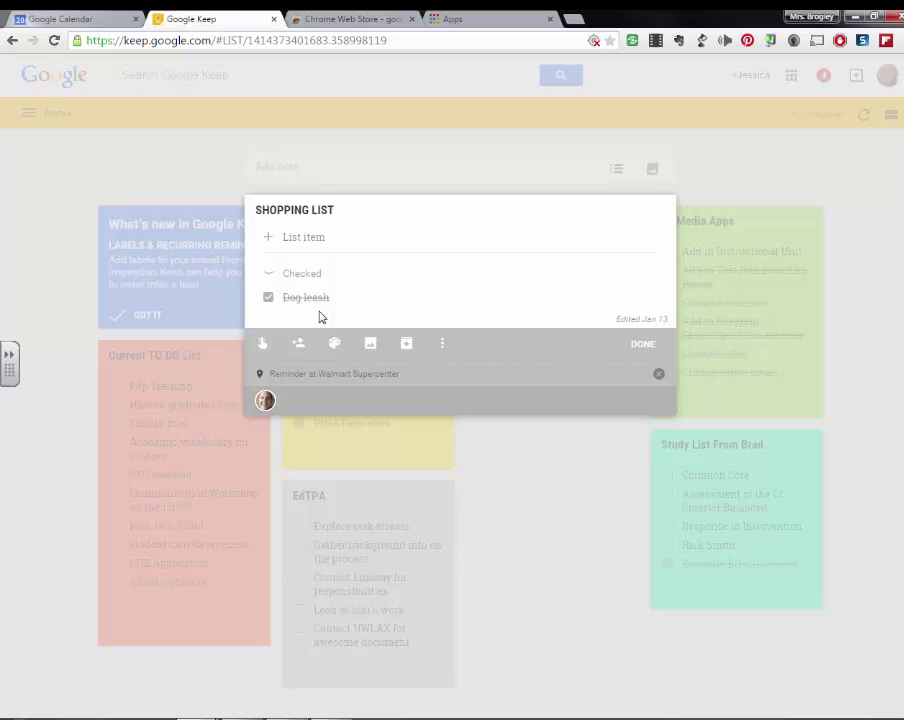
left_click(645, 347)
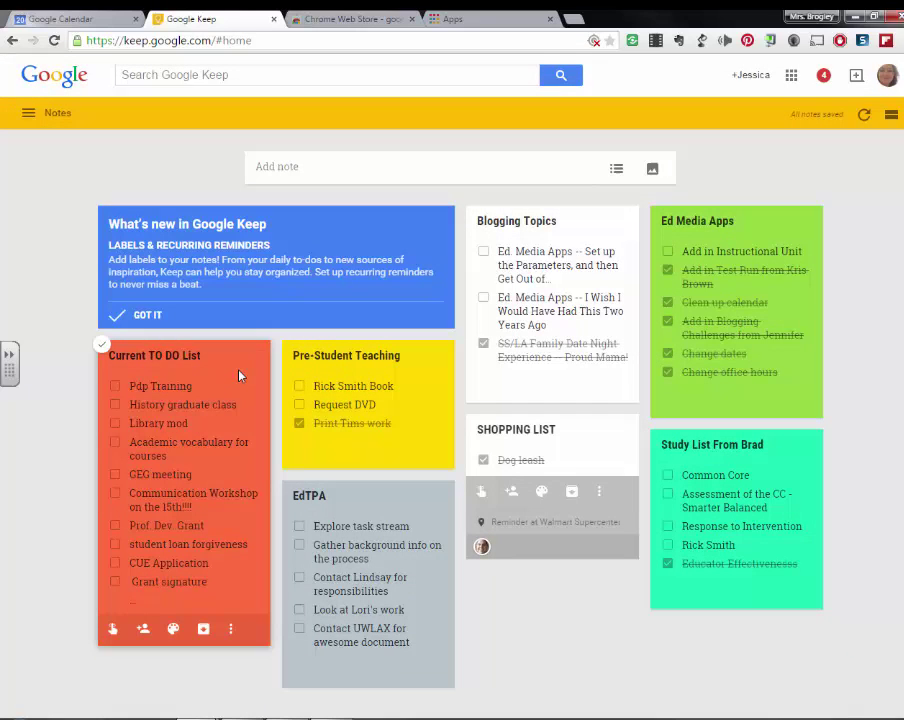
left_click(242, 373)
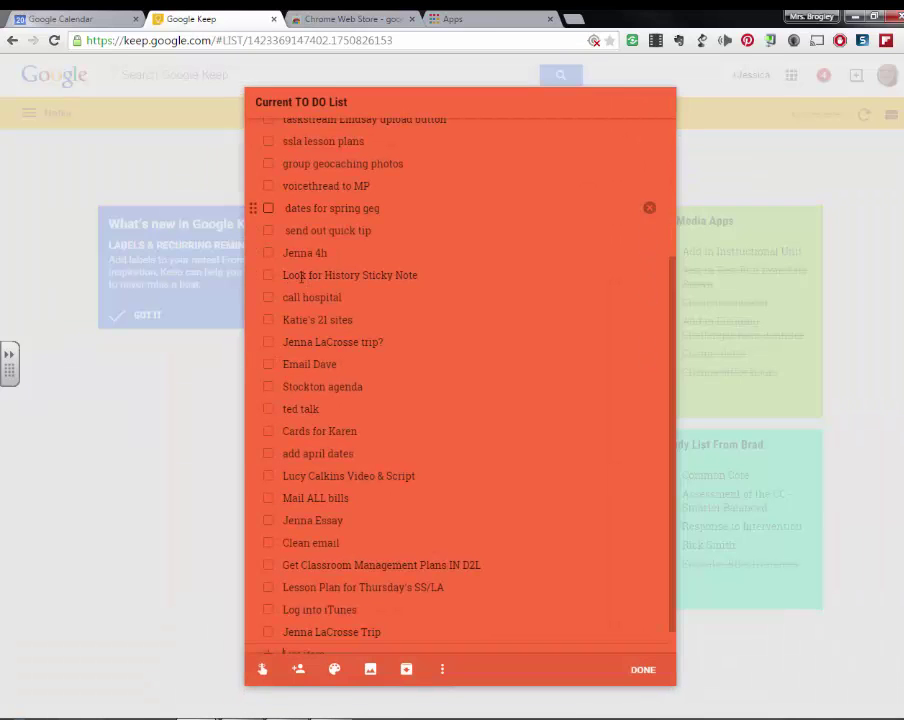
scroll(400, 372, "up", 5)
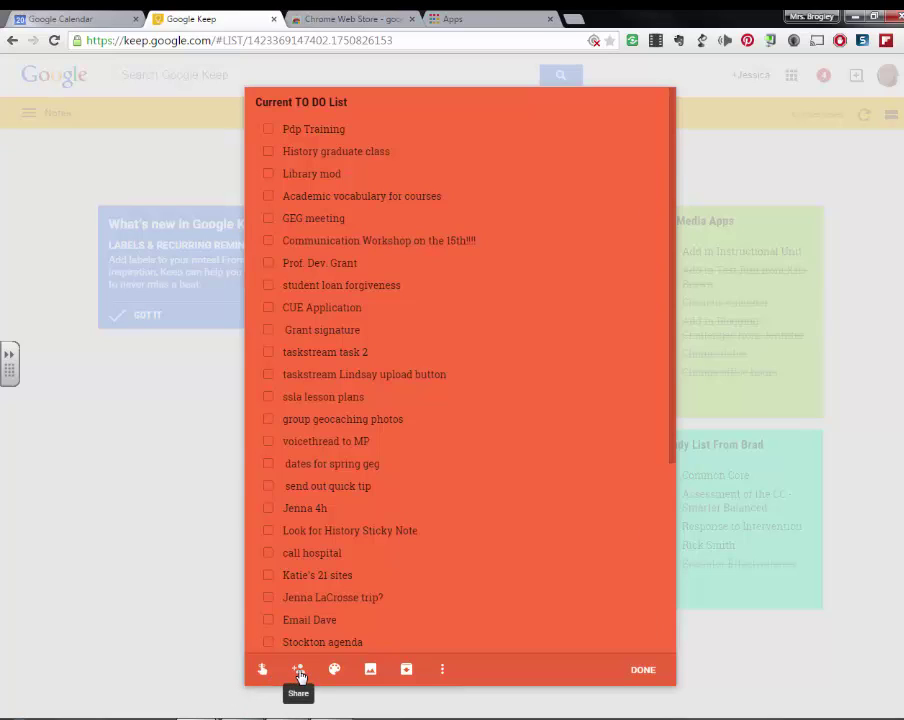
mouse_move(335, 670)
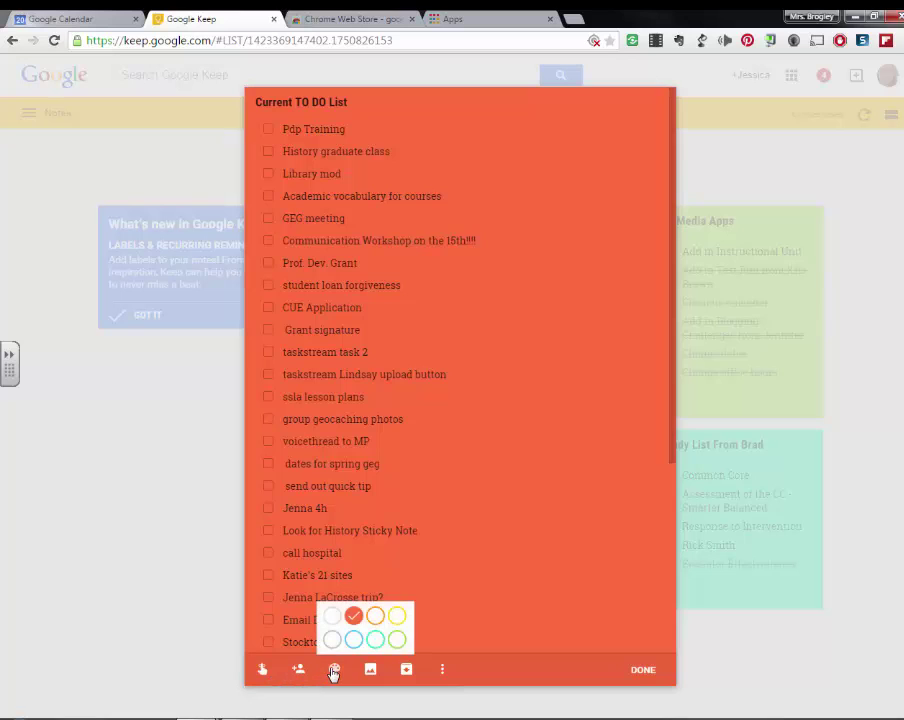
left_click(373, 637)
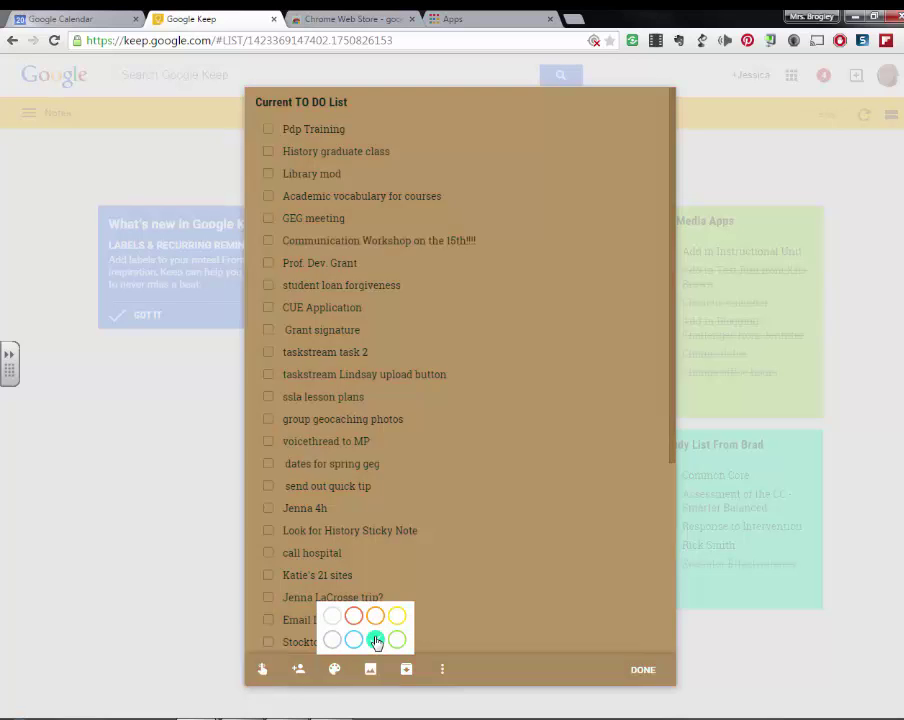
left_click(354, 617)
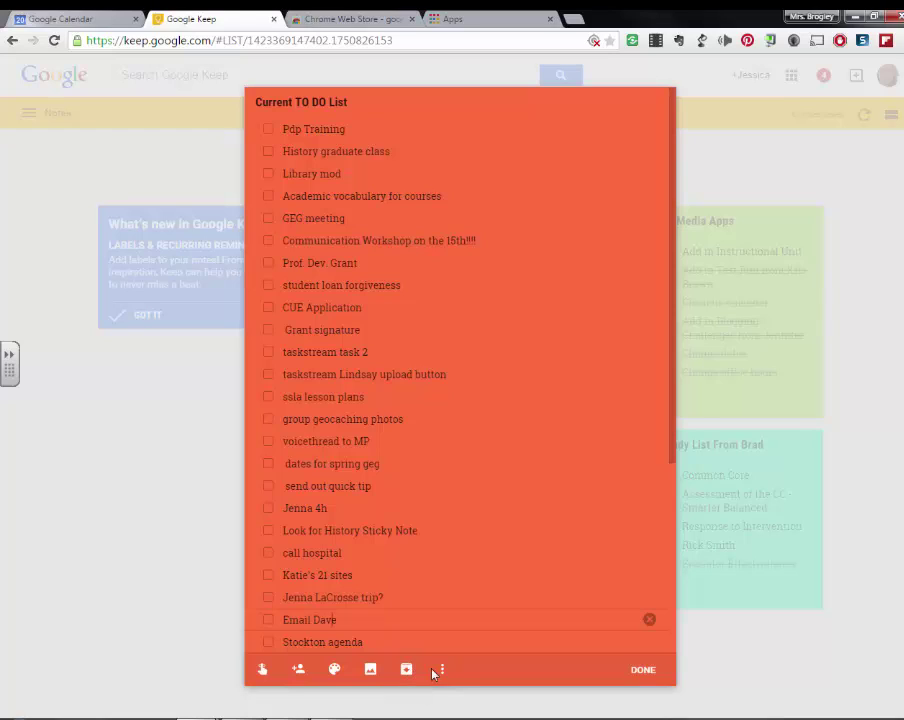
- Hide the Current TO DO List checkboxes, then show them again to restore the checklist
left_click(442, 670)
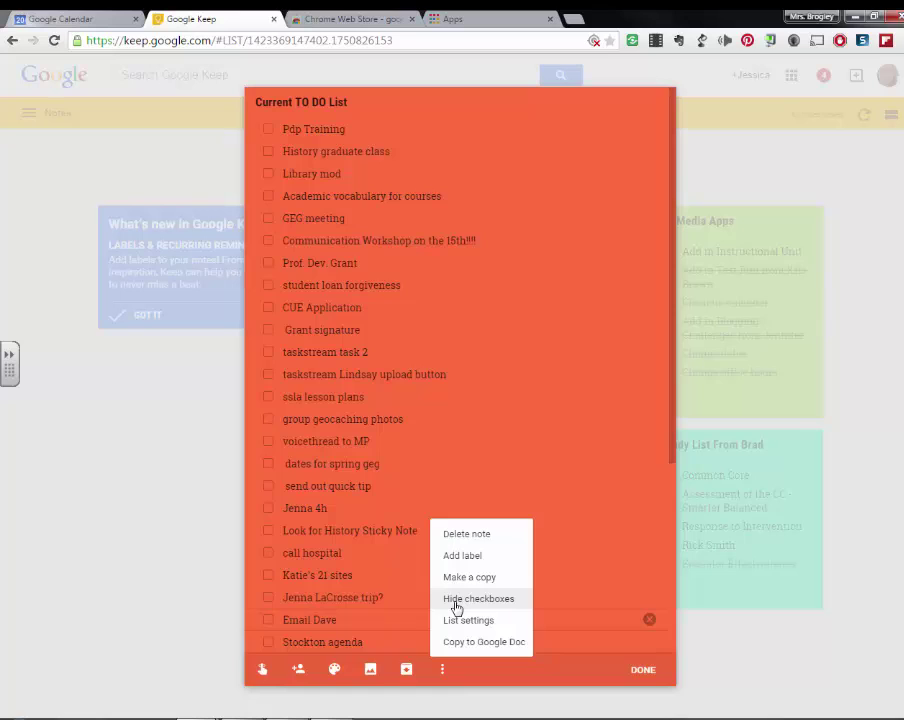
left_click(455, 603)
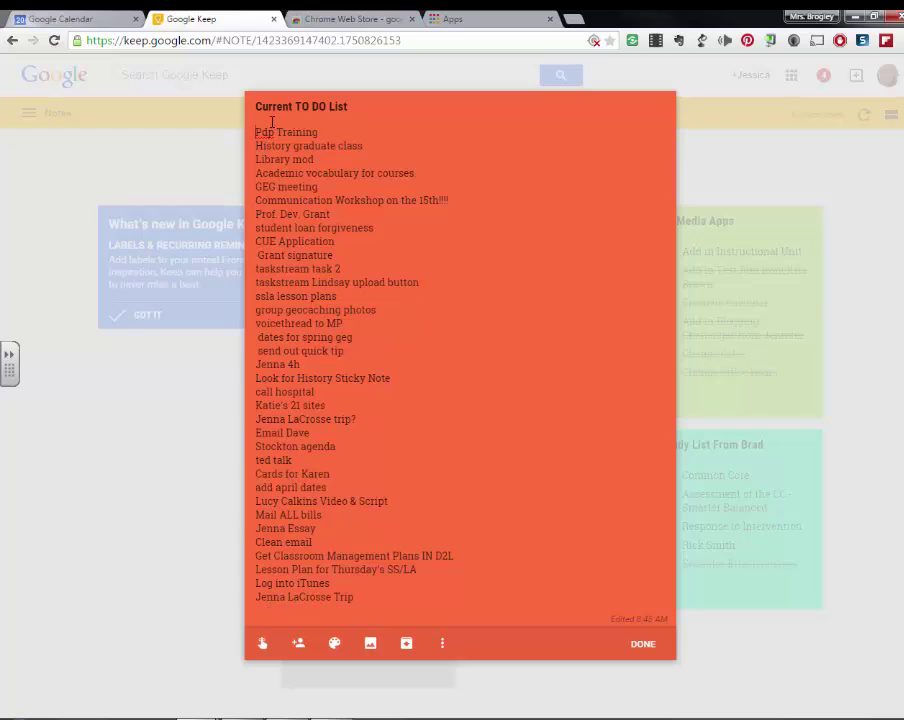
left_click(442, 643)
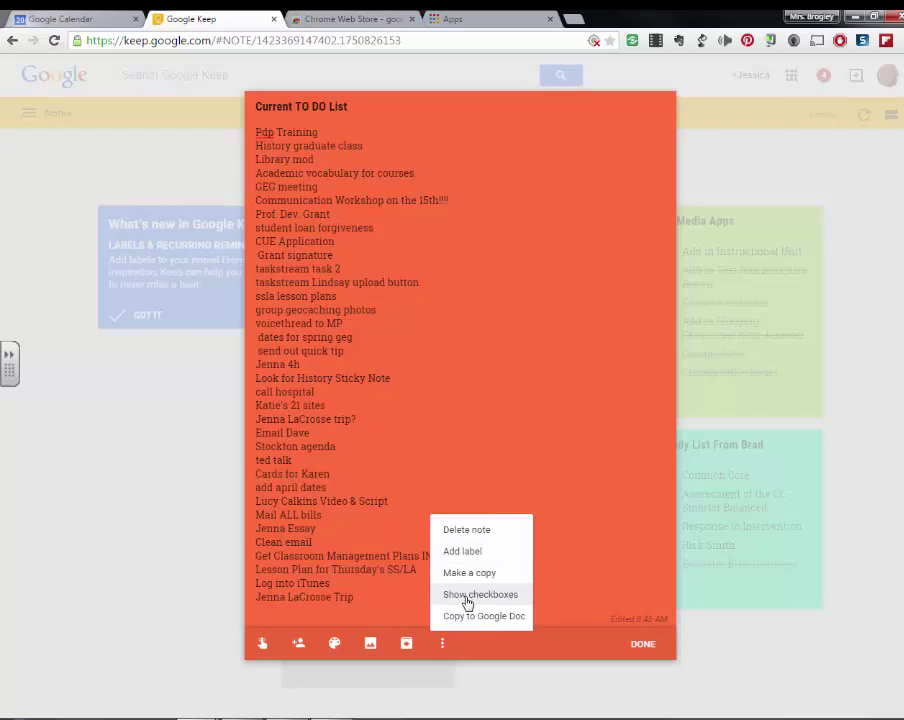
left_click(466, 595)
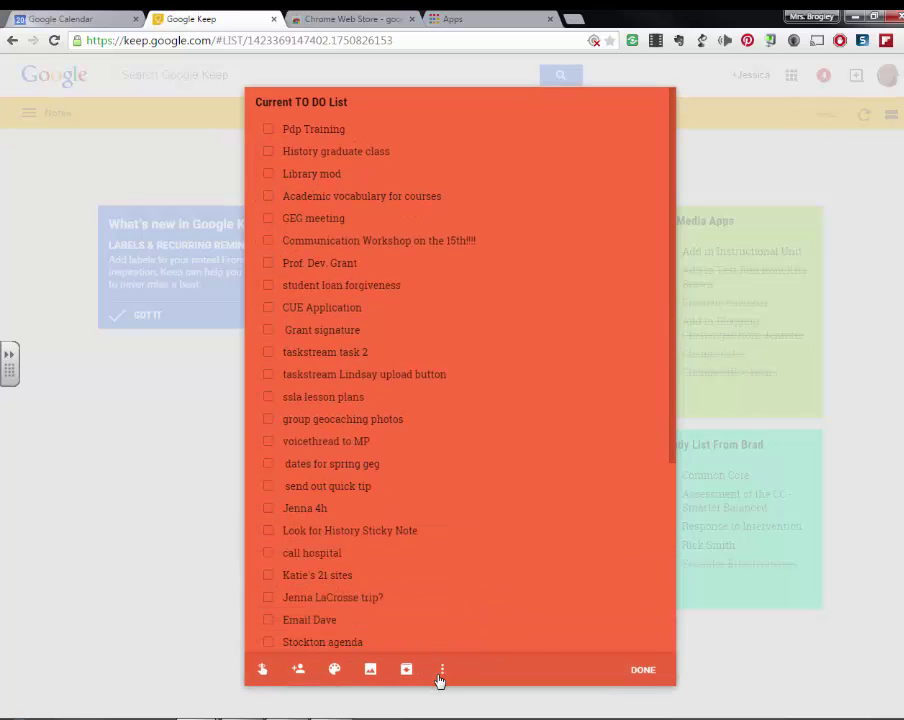
- Close the Current TO DO List note back onto the notes board
left_click(442, 670)
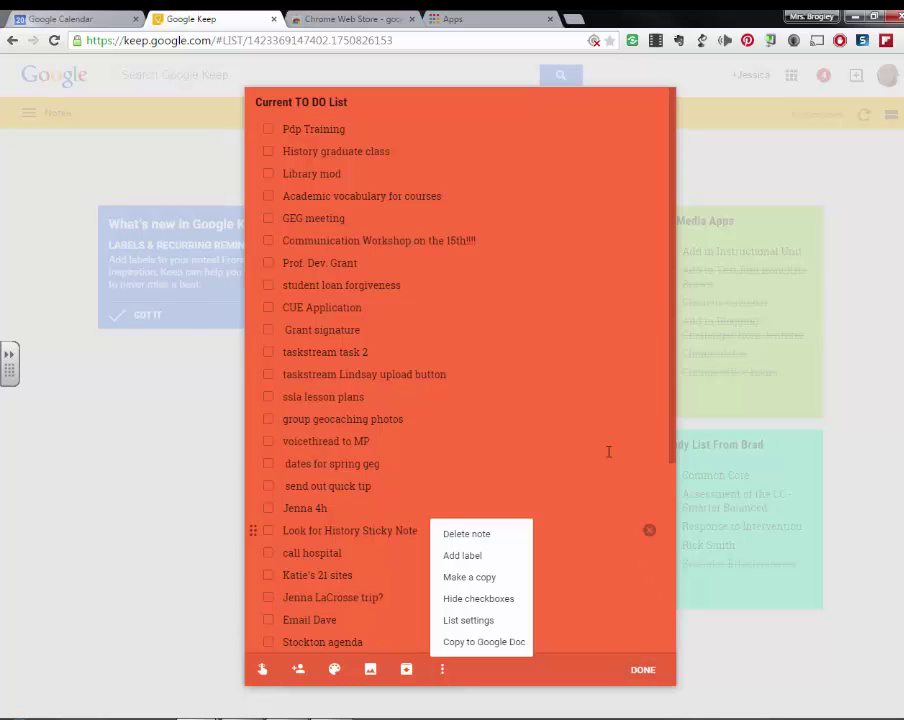
left_click(674, 352)
left_click_drag(674, 352, 664, 585)
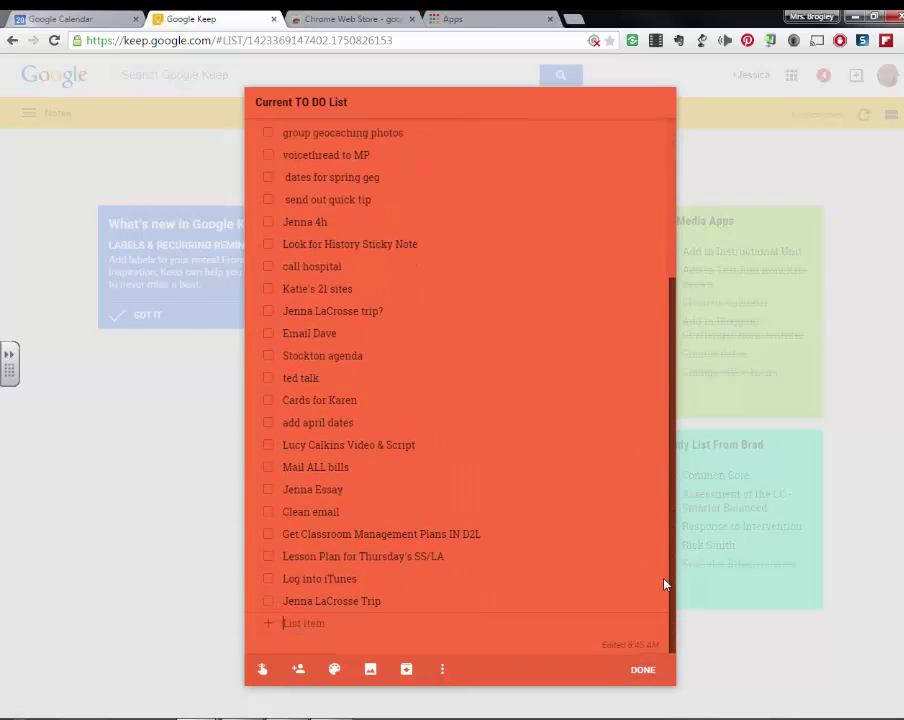
left_click(643, 670)
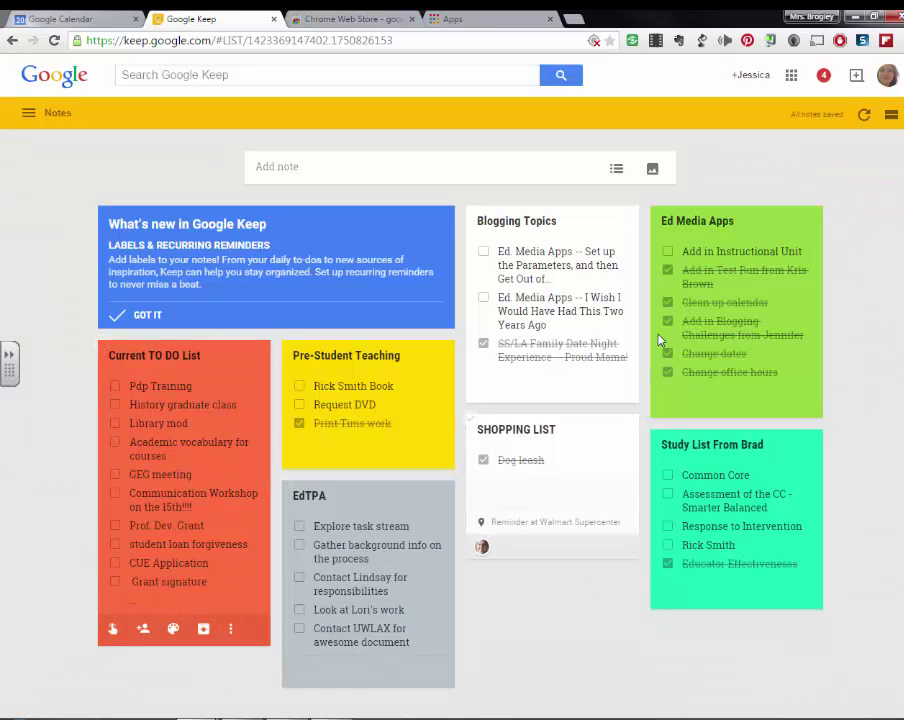
left_click(597, 216)
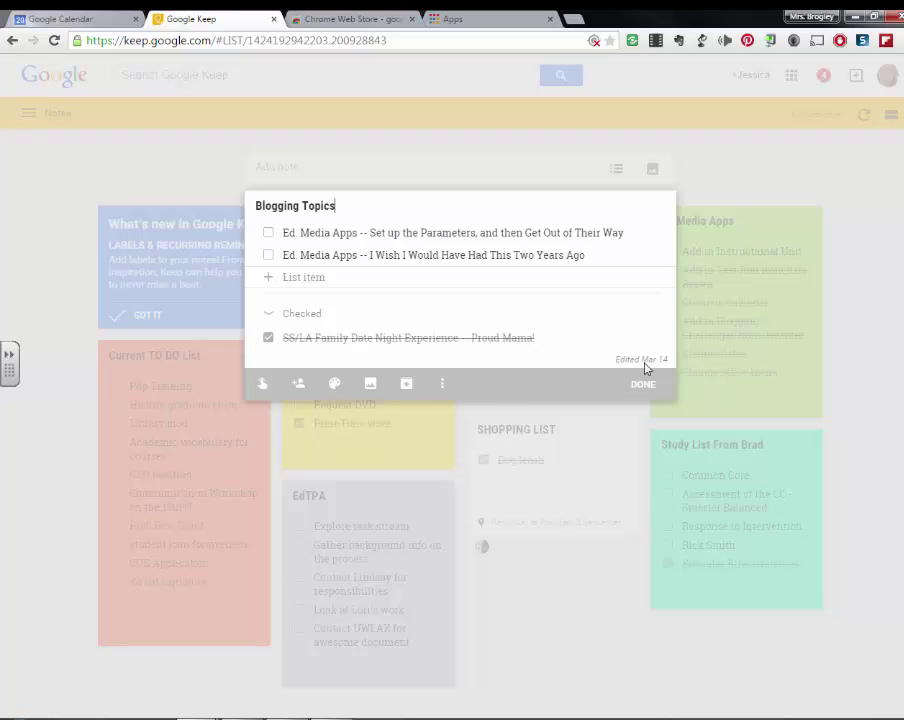
left_click(646, 388)
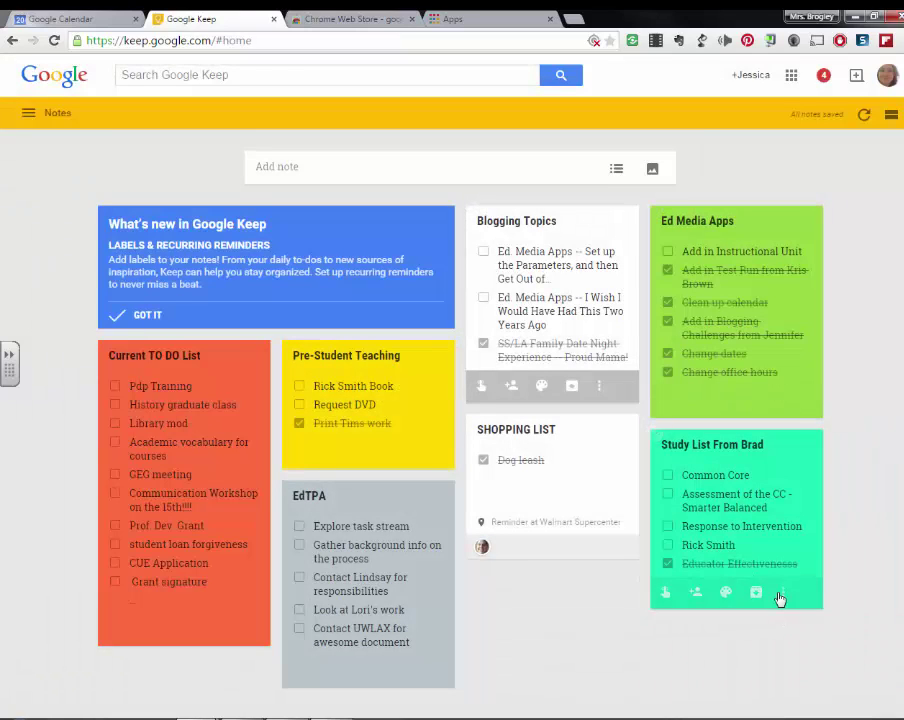
left_click(889, 115)
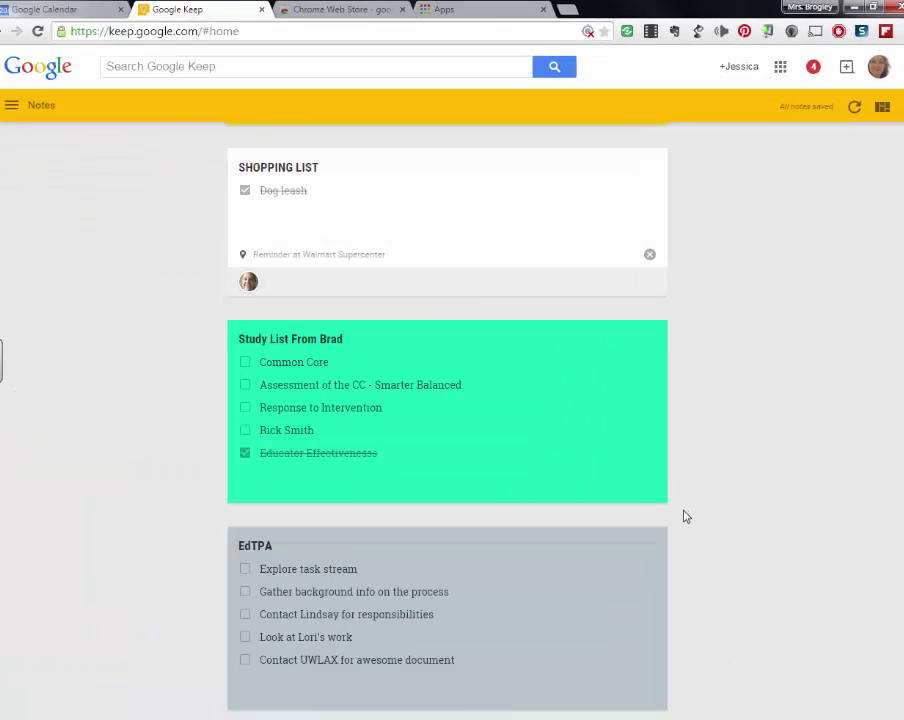
scroll(682, 516, "up", 15)
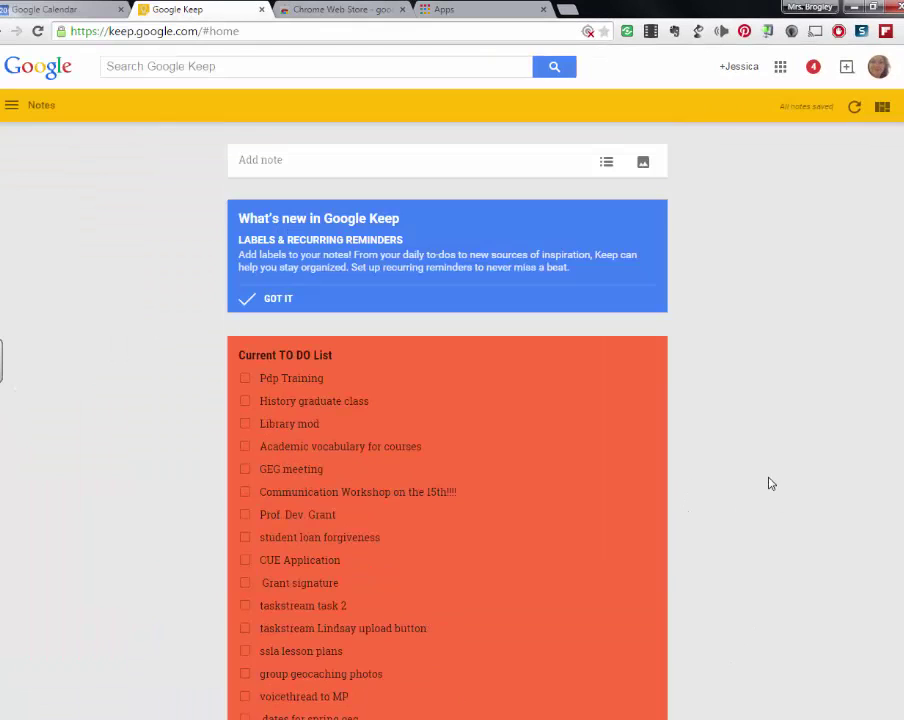
scroll(760, 460, "down", 15)
scroll(816, 454, "up", 12)
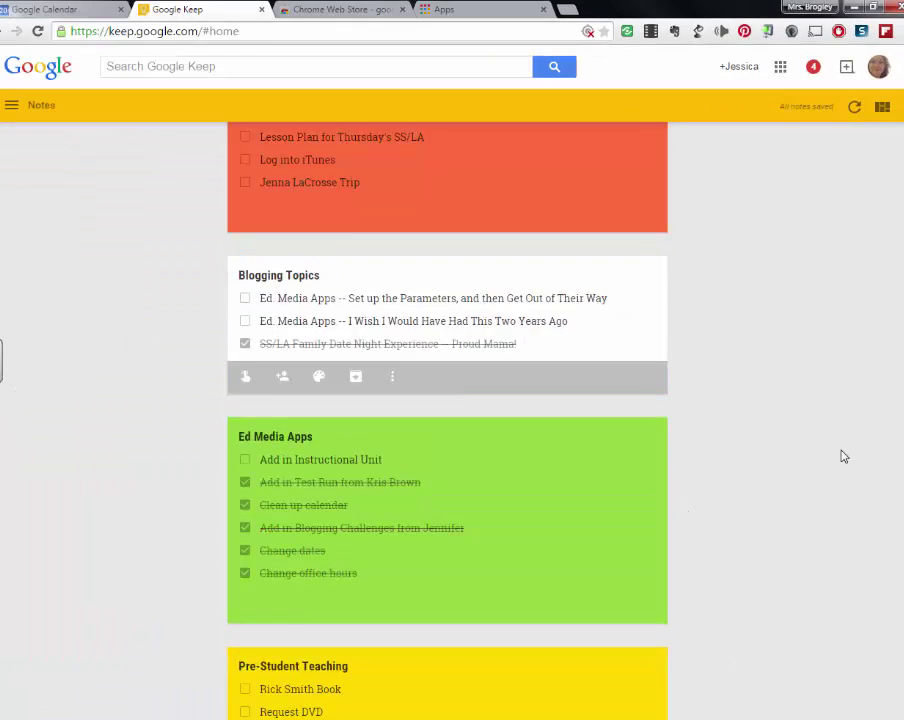
scroll(877, 419, "up", 3)
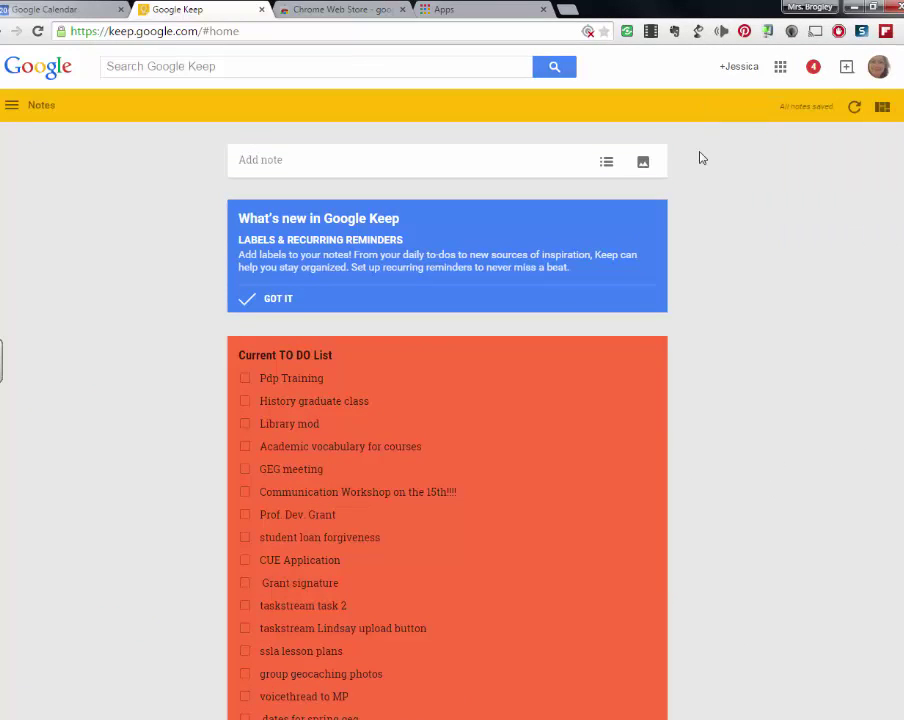
left_click(884, 109)
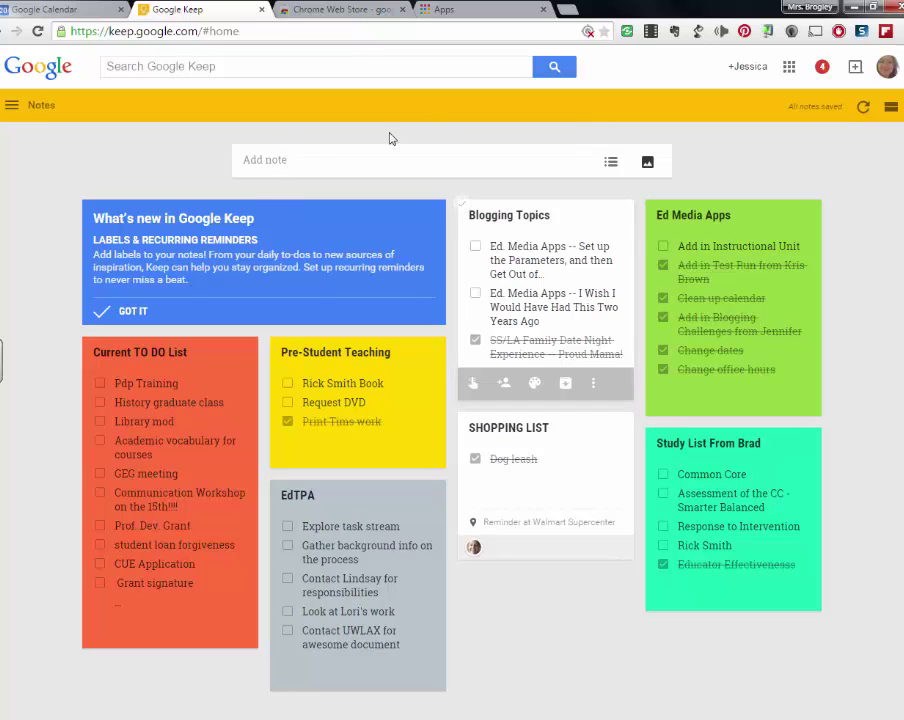
- Create a checklist note titled 'Summer Goals' with items Camping and ISTE Conference
left_click(268, 162)
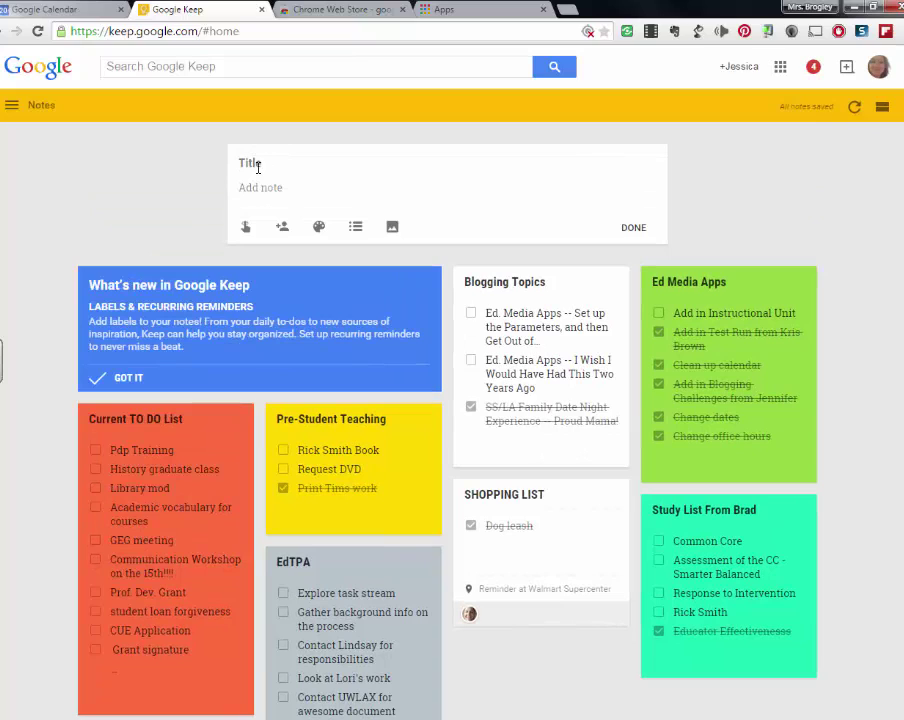
type("Summer Goals")
left_click(357, 235)
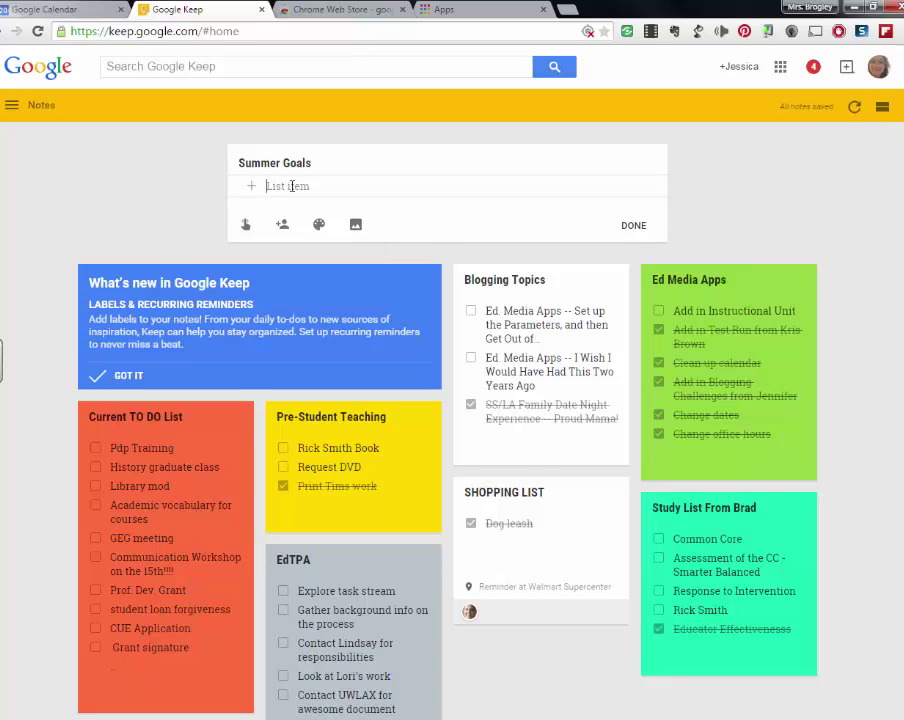
type("Camping")
key("Return")
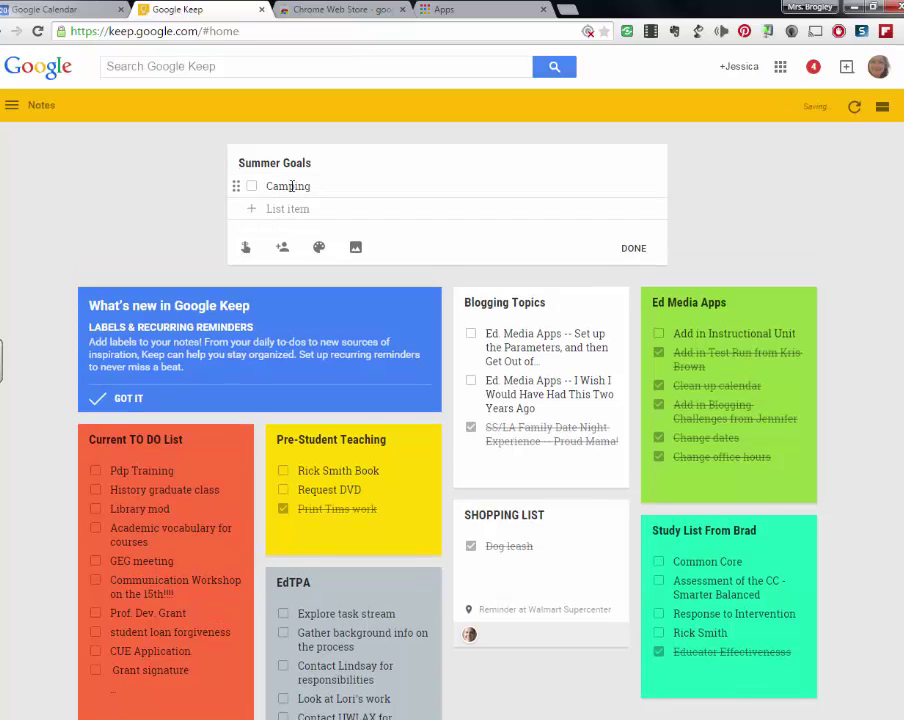
type("ISTE Conference")
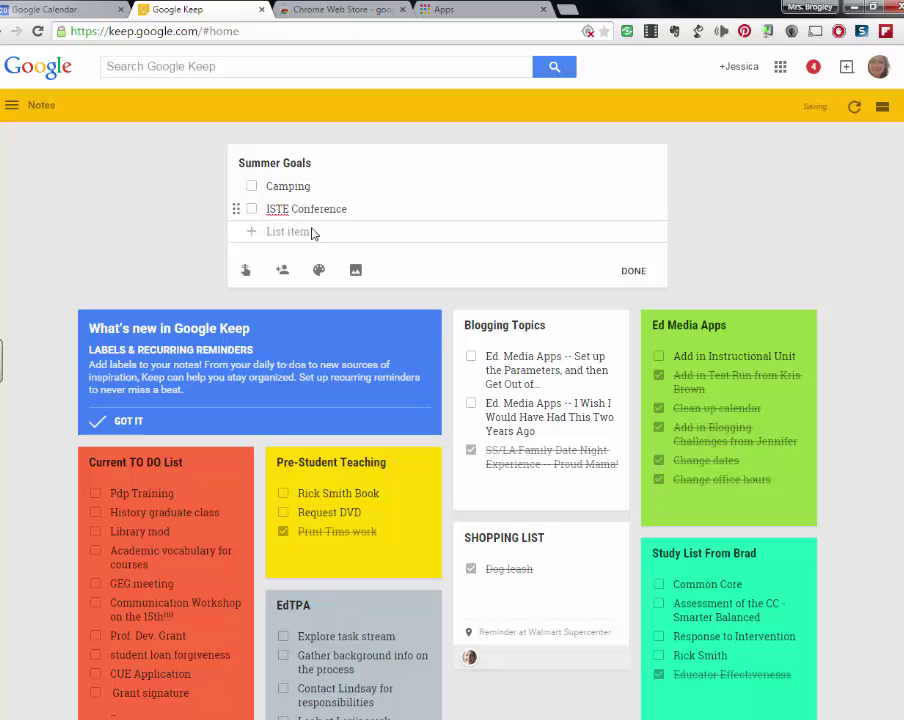
- Check the Summer Goals reminder and collaborator options without adding anything
left_click(246, 270)
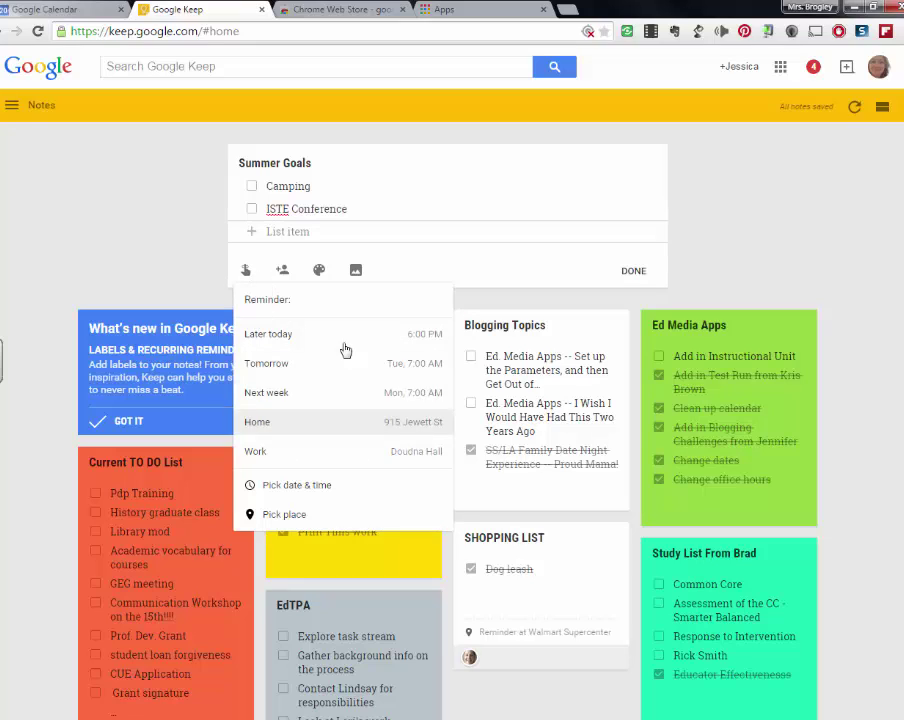
left_click(282, 270)
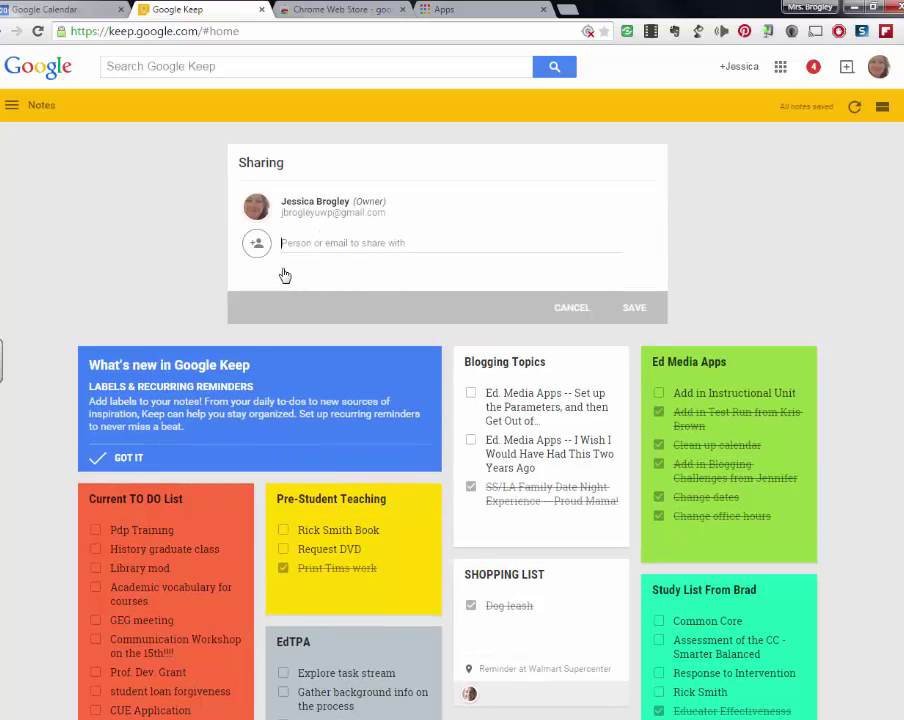
left_click(630, 306)
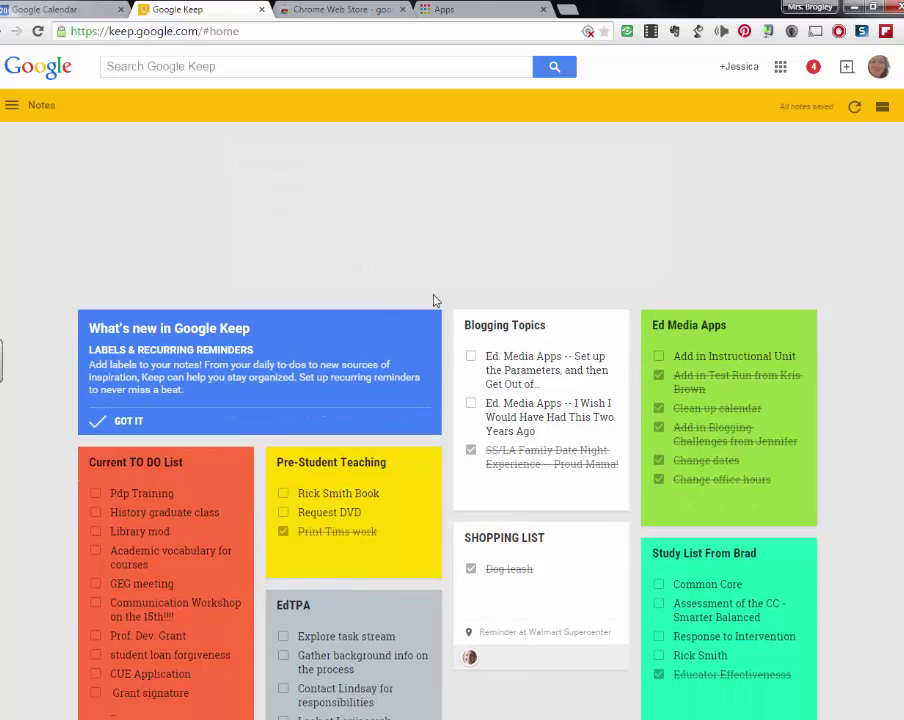
- Color the Summer Goals note green, skip adding an image, and save it to the board
mouse_move(322, 276)
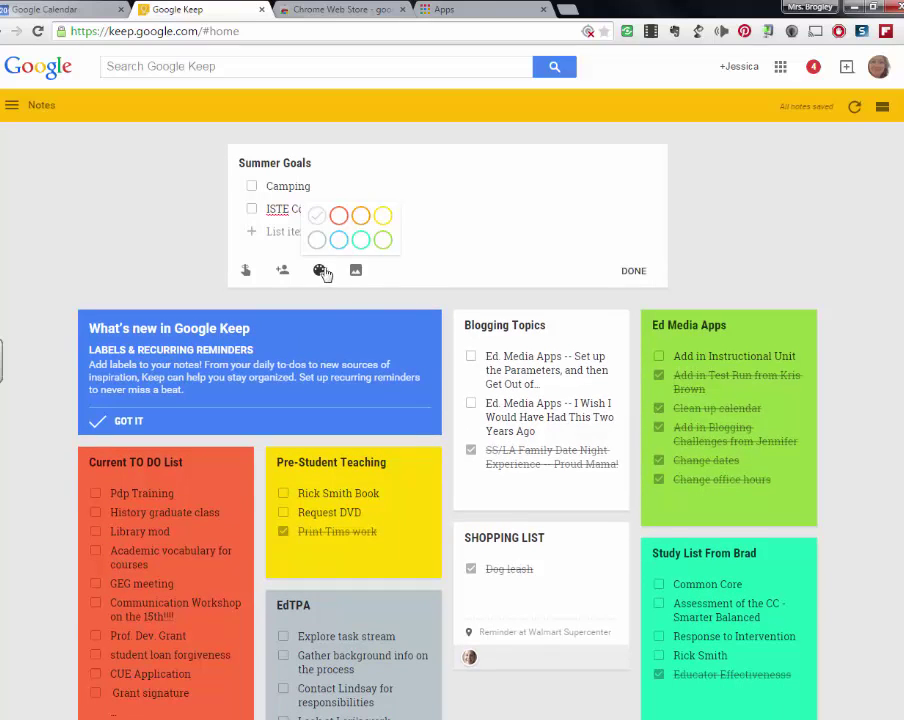
left_click(383, 242)
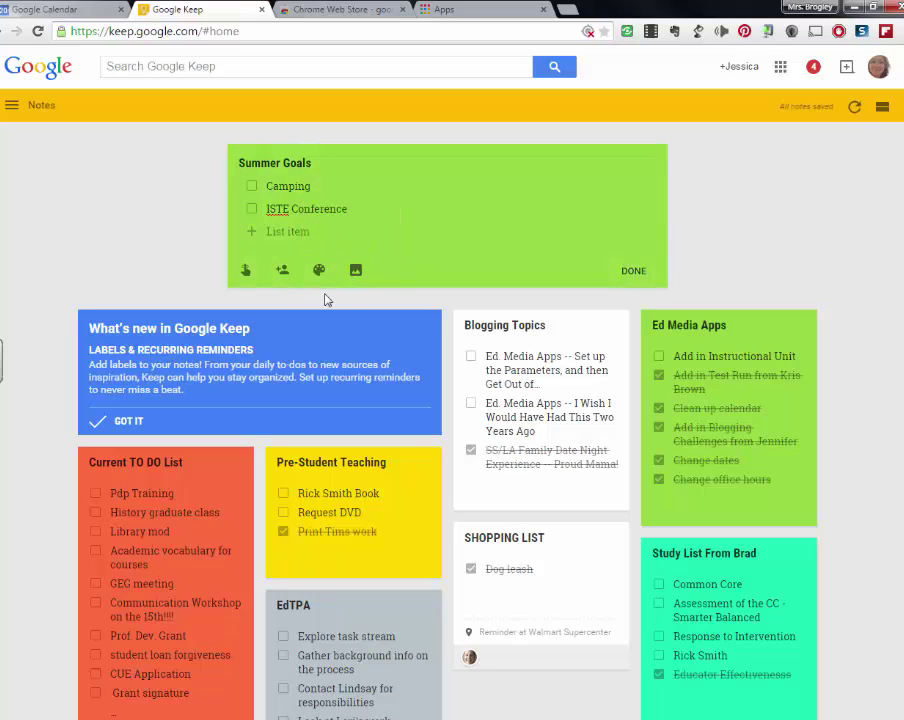
left_click(355, 272)
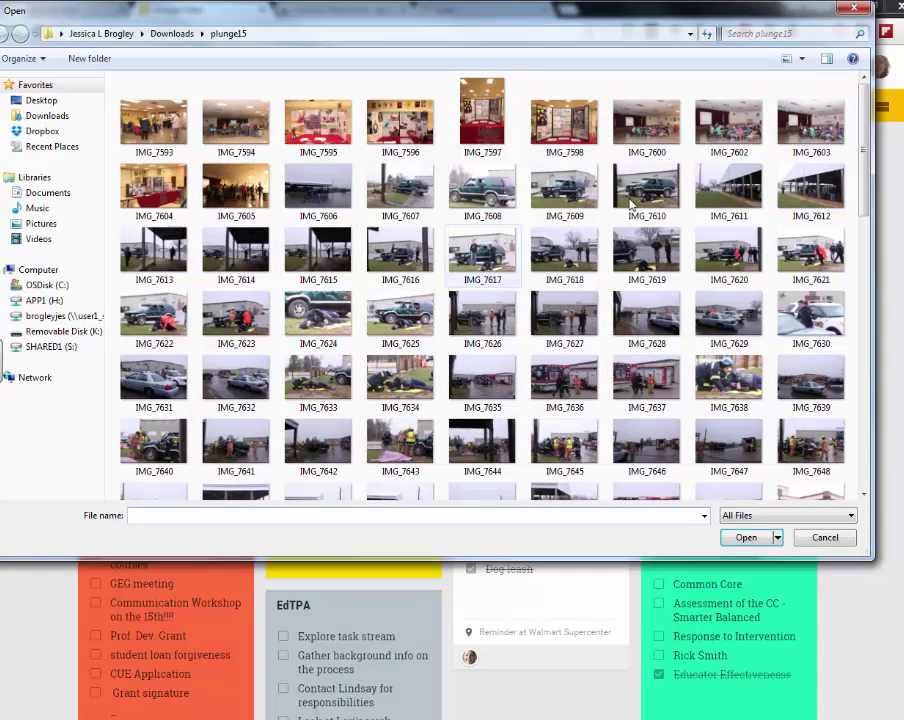
left_click(852, 10)
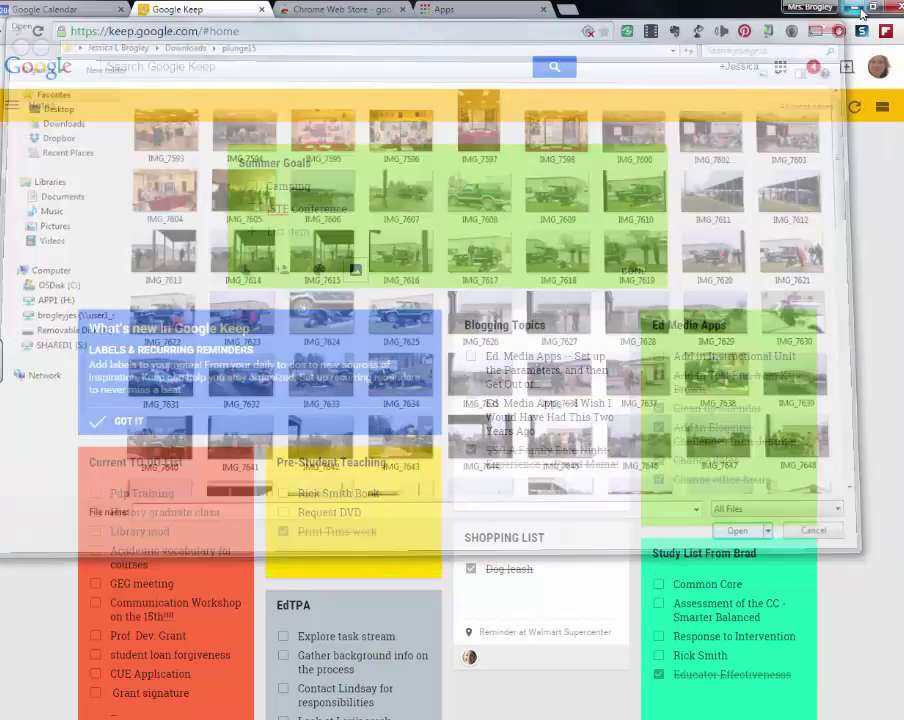
left_click(636, 272)
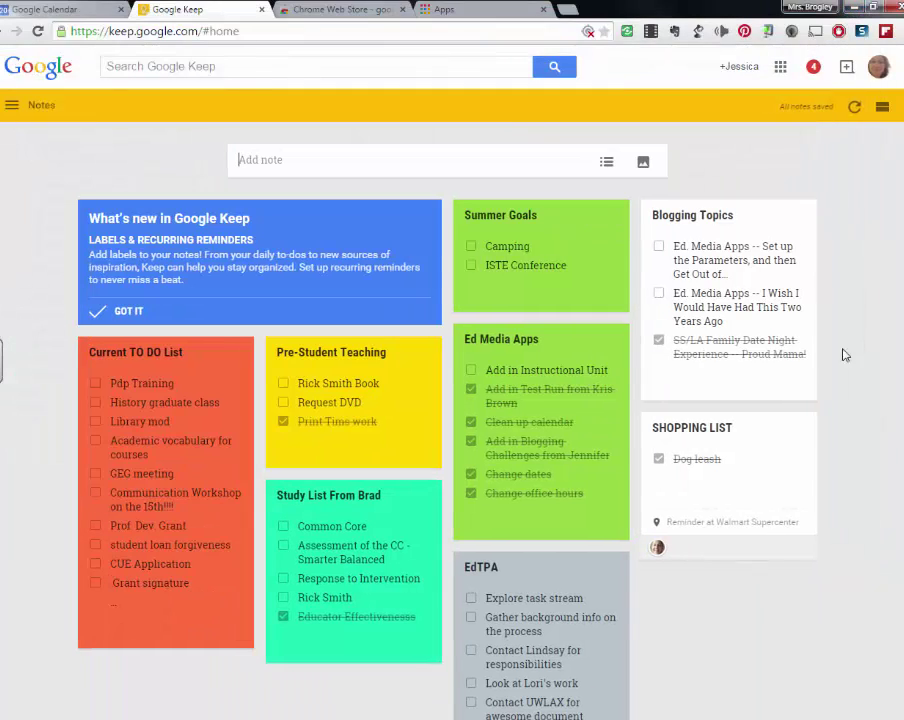
left_click(457, 205)
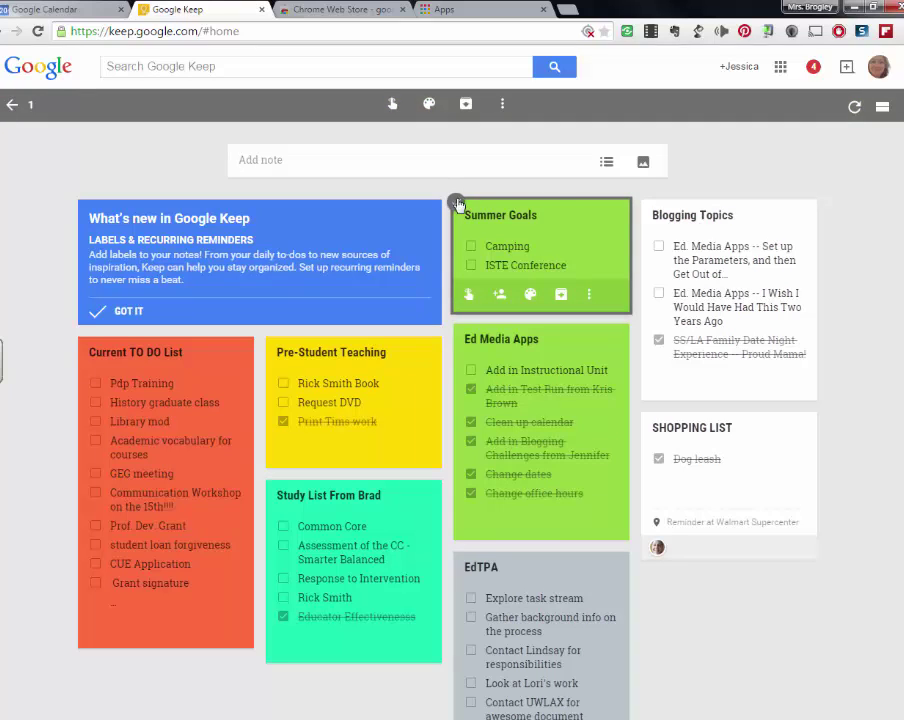
left_click(457, 205)
left_click(536, 340)
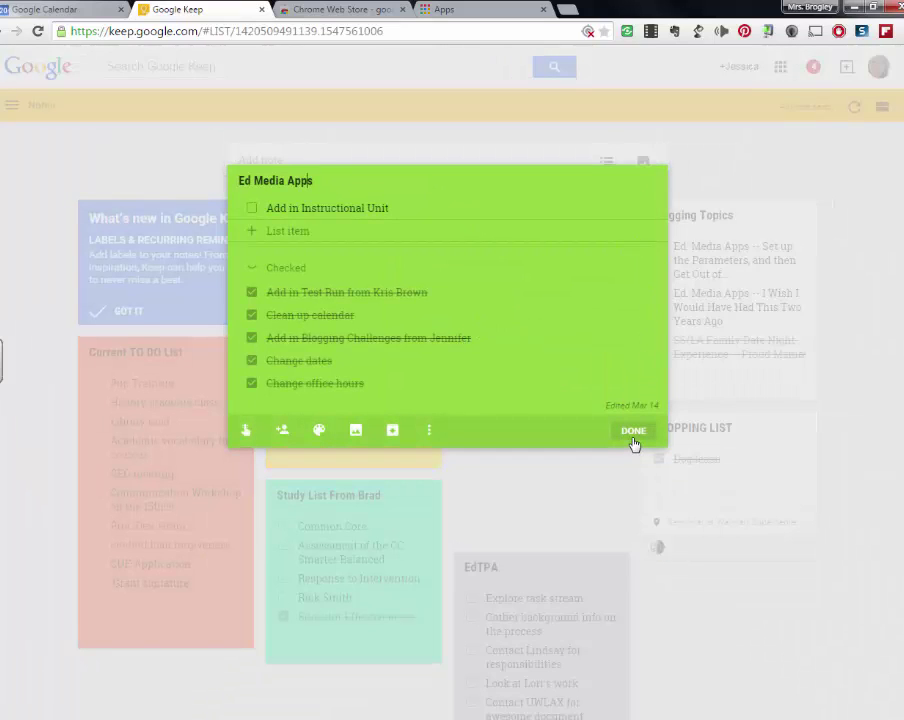
left_click(632, 436)
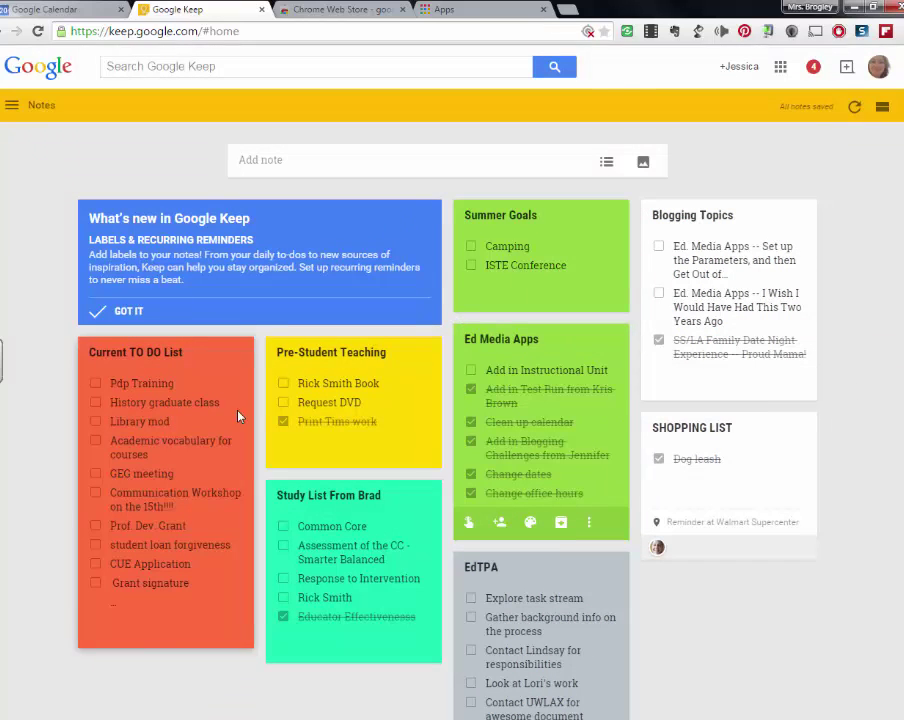
left_click(456, 205)
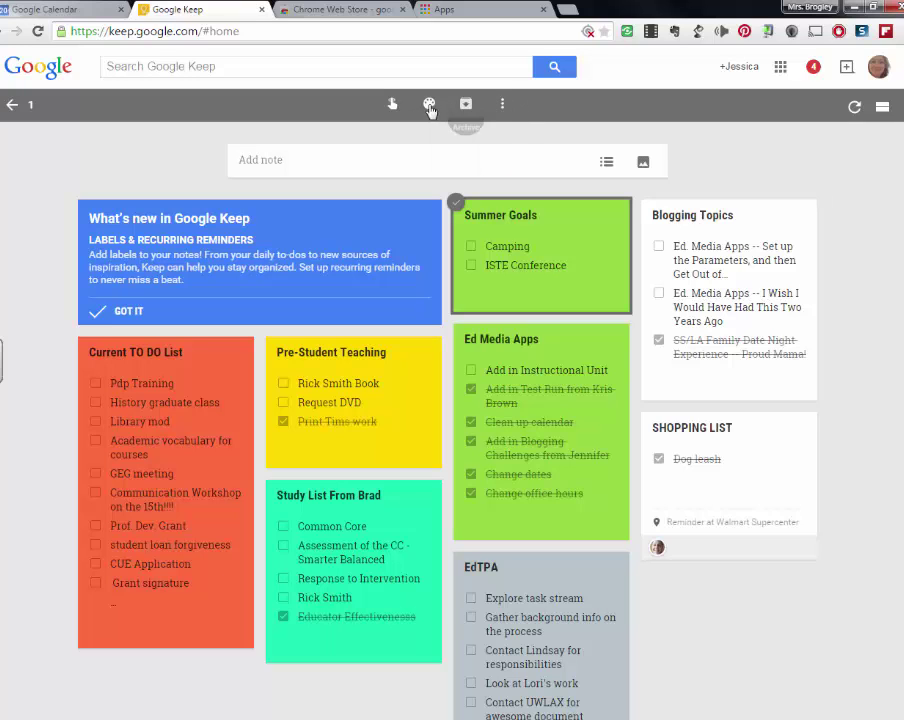
left_click(599, 214)
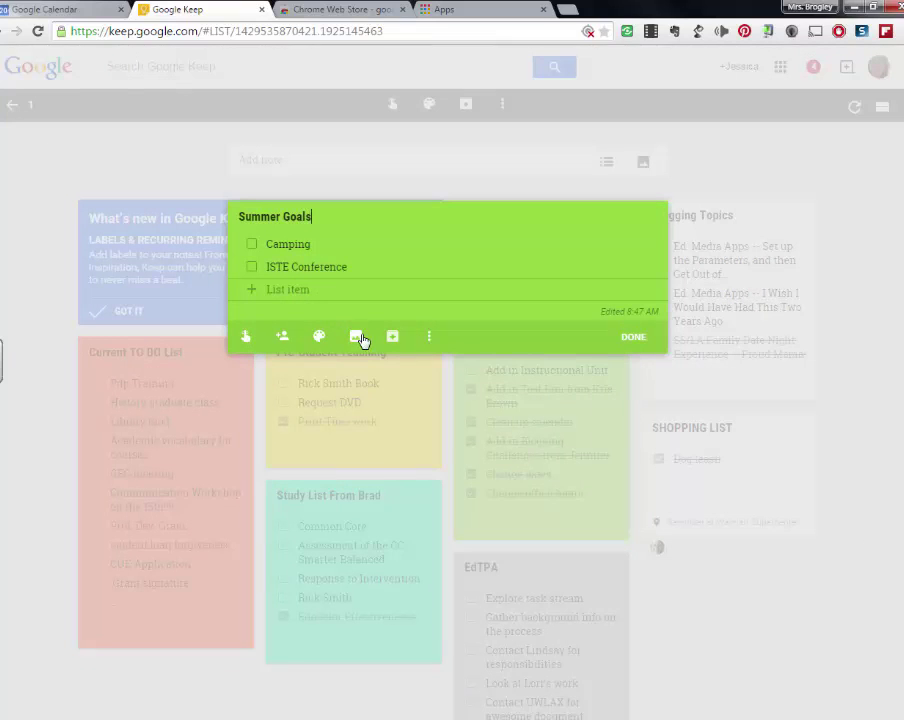
left_click(640, 337)
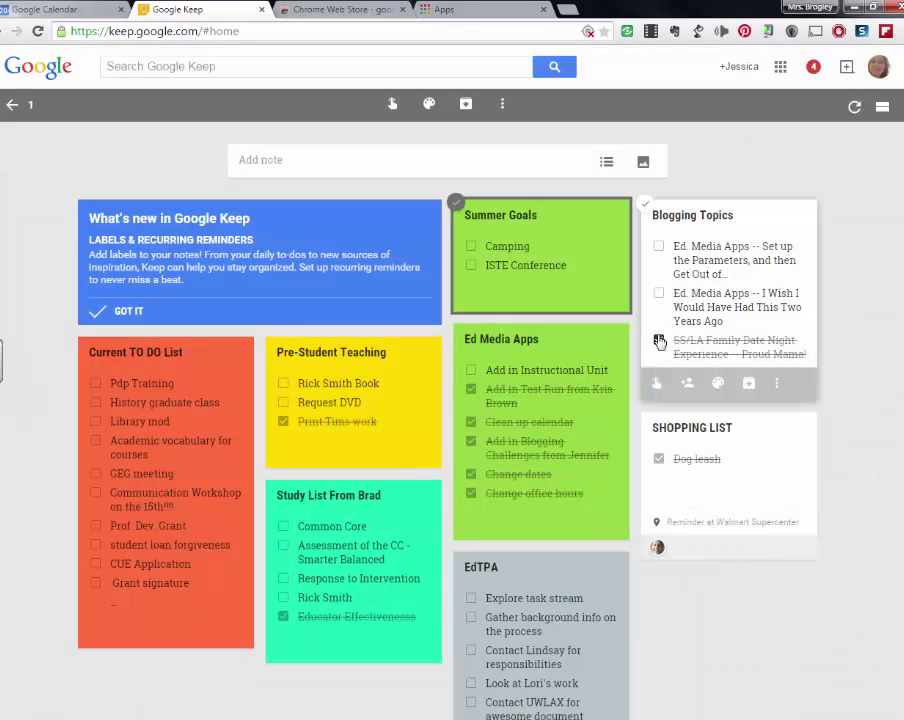
left_click(22, 107)
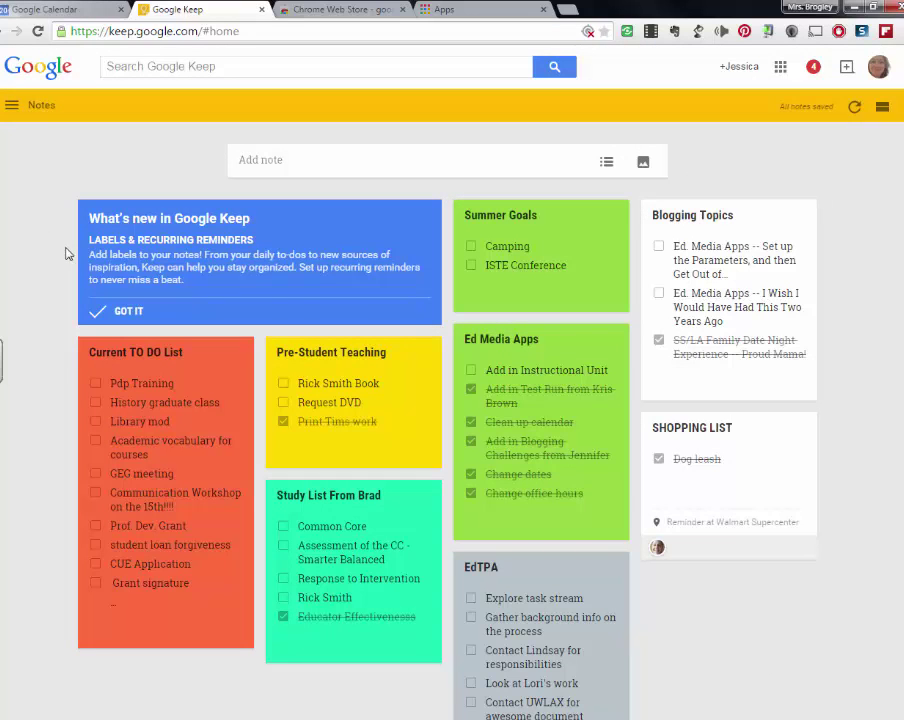
mouse_move(625, 238)
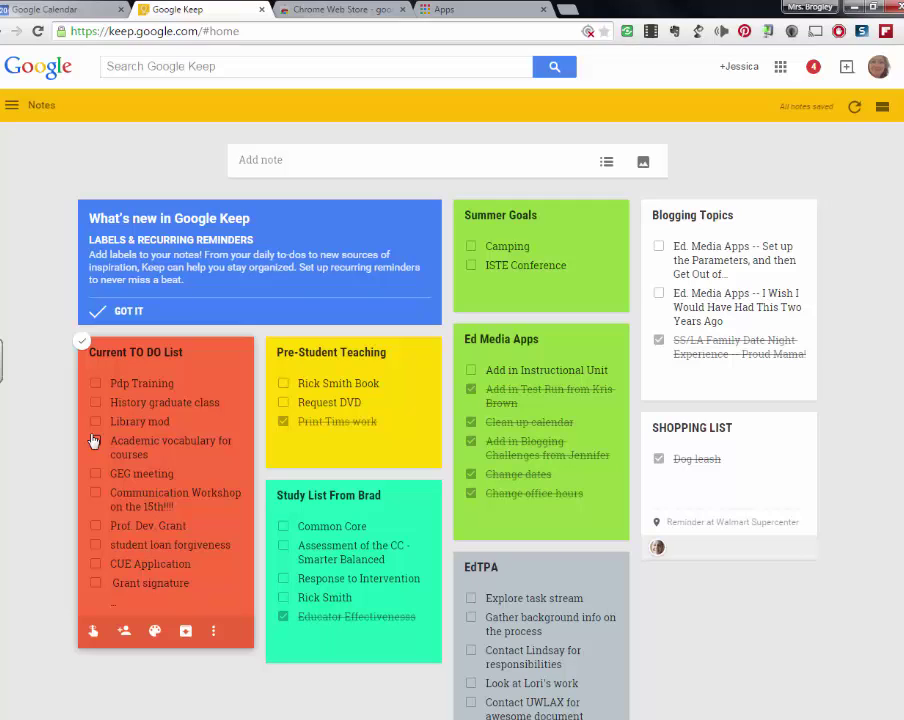
- Look through the Web Store and Calendar tabs, then pin the Google Keep tab
left_click(376, 8)
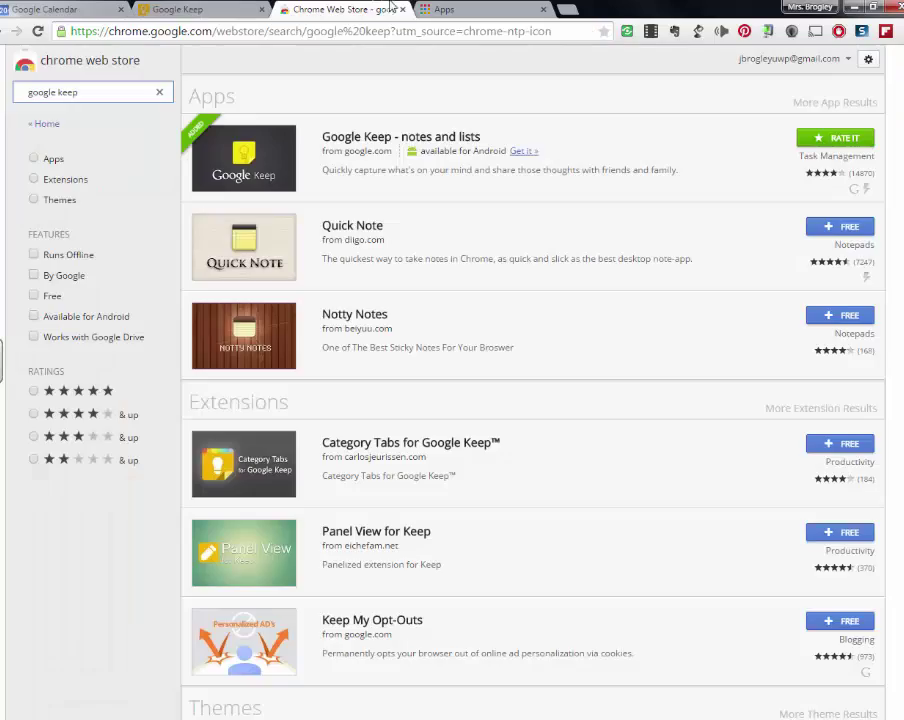
left_click(194, 9)
left_click(68, 8)
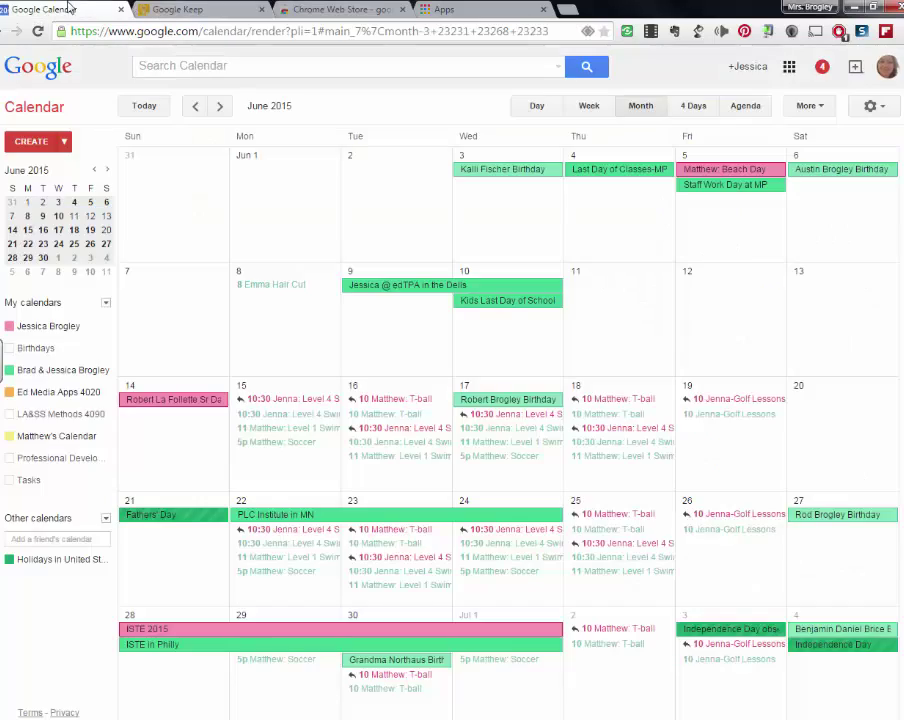
left_click(205, 10)
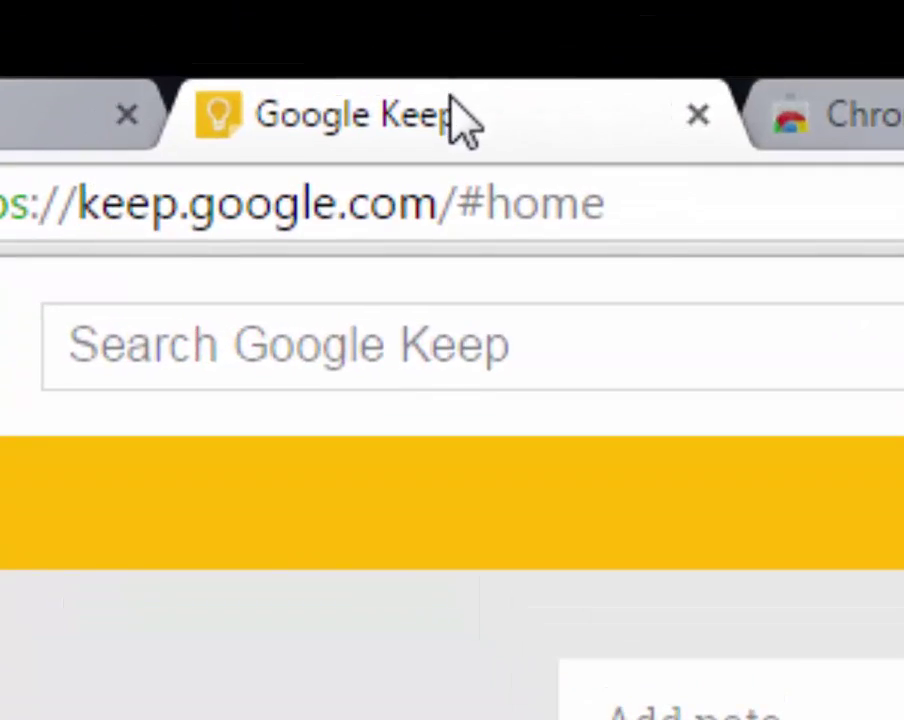
right_click(350, 61)
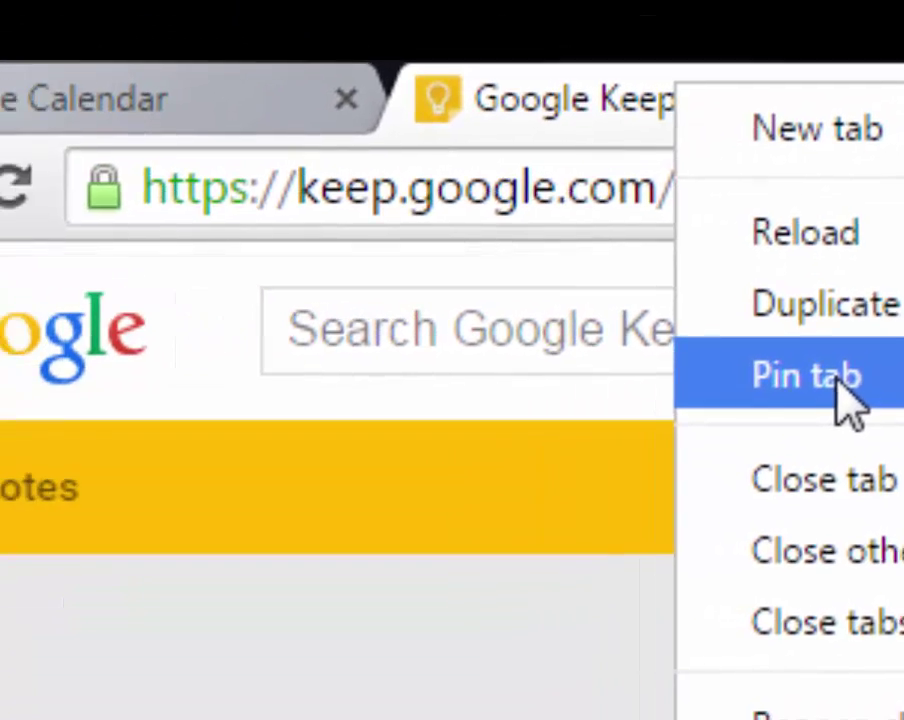
left_click(620, 395)
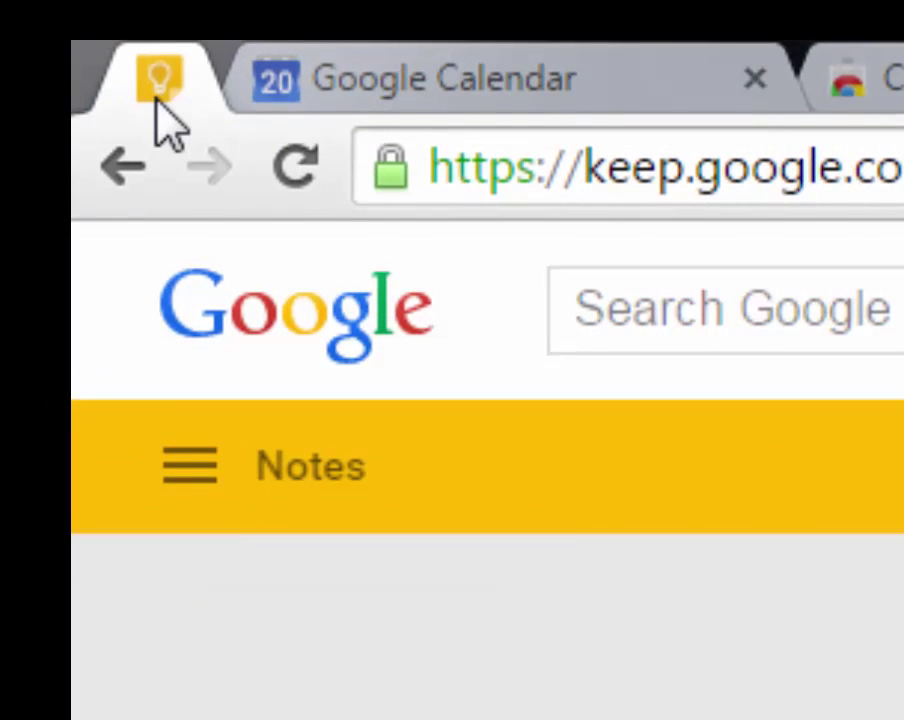